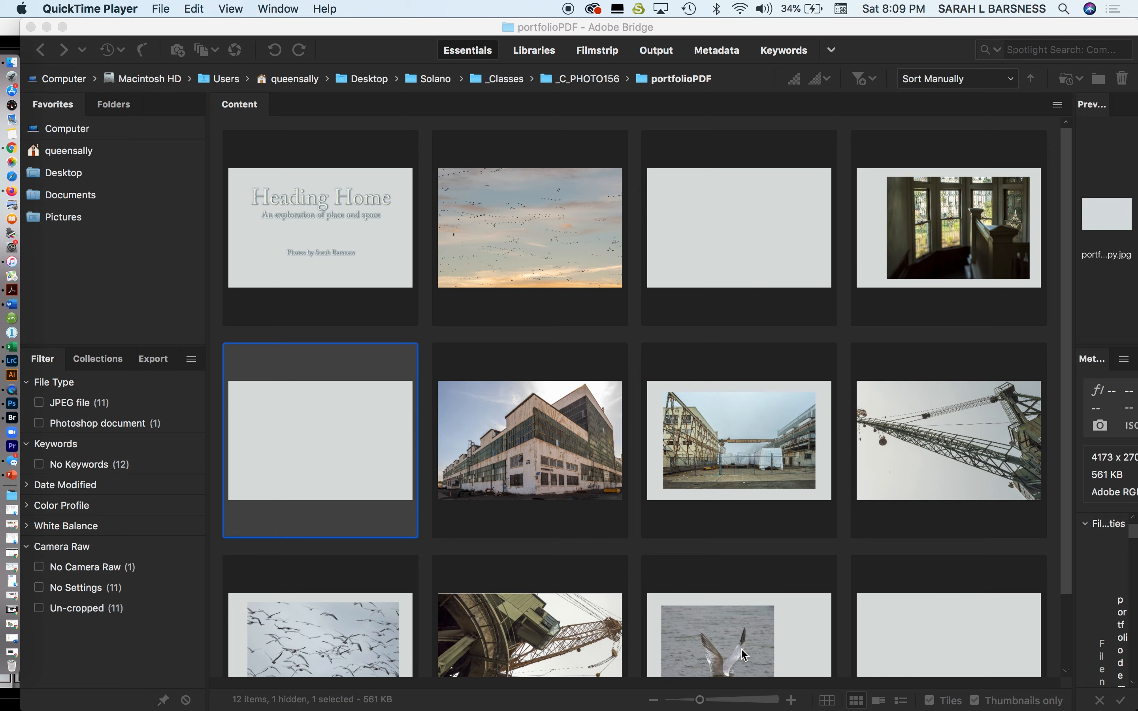
- Reorder the thumbnails so one blank page comes before the Heading Home title page and another directly follows it
left_click(682, 87)
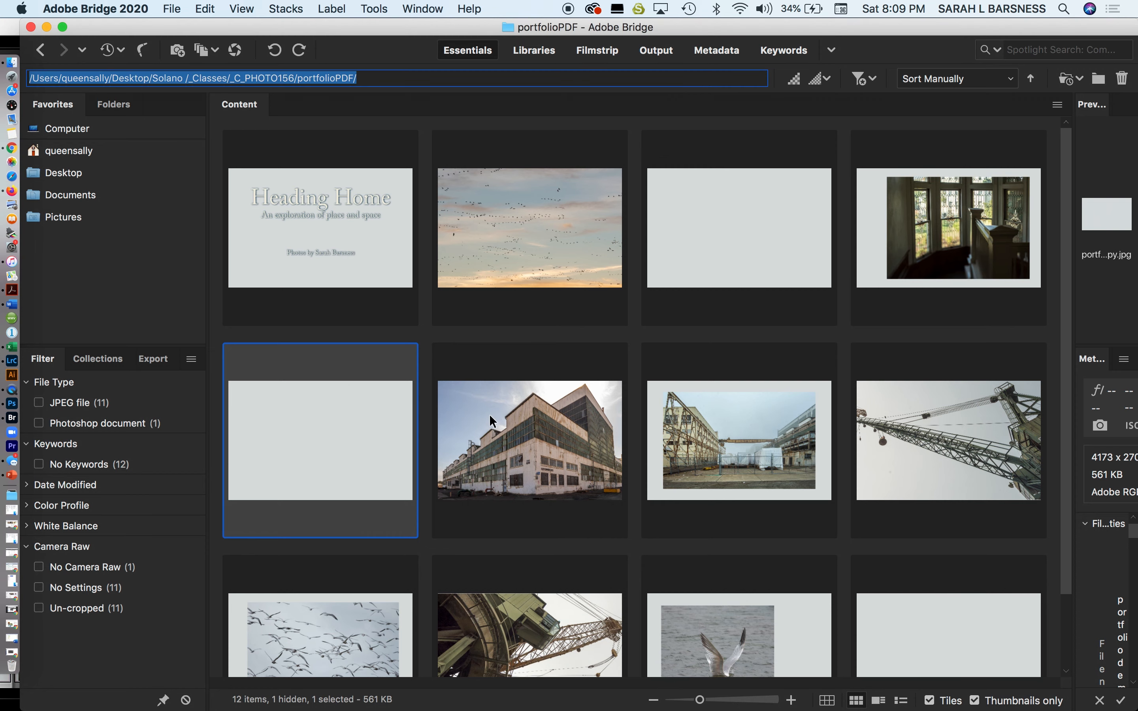
scroll(491, 420, "down", 3)
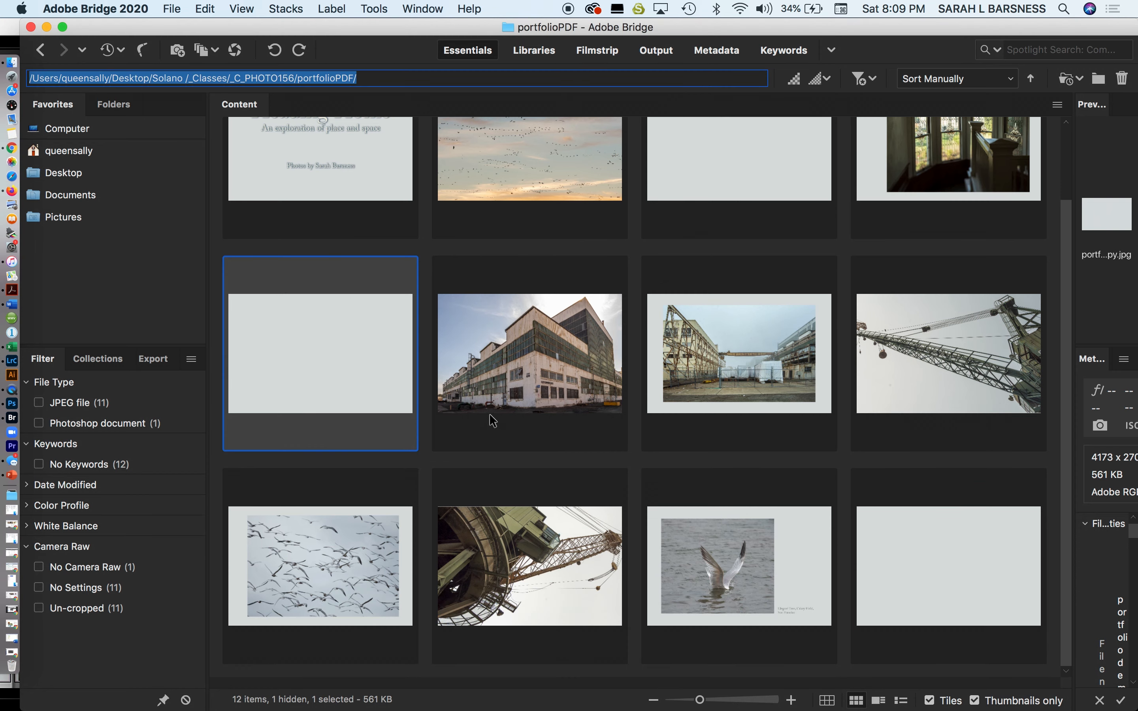
scroll(491, 420, "up", 3)
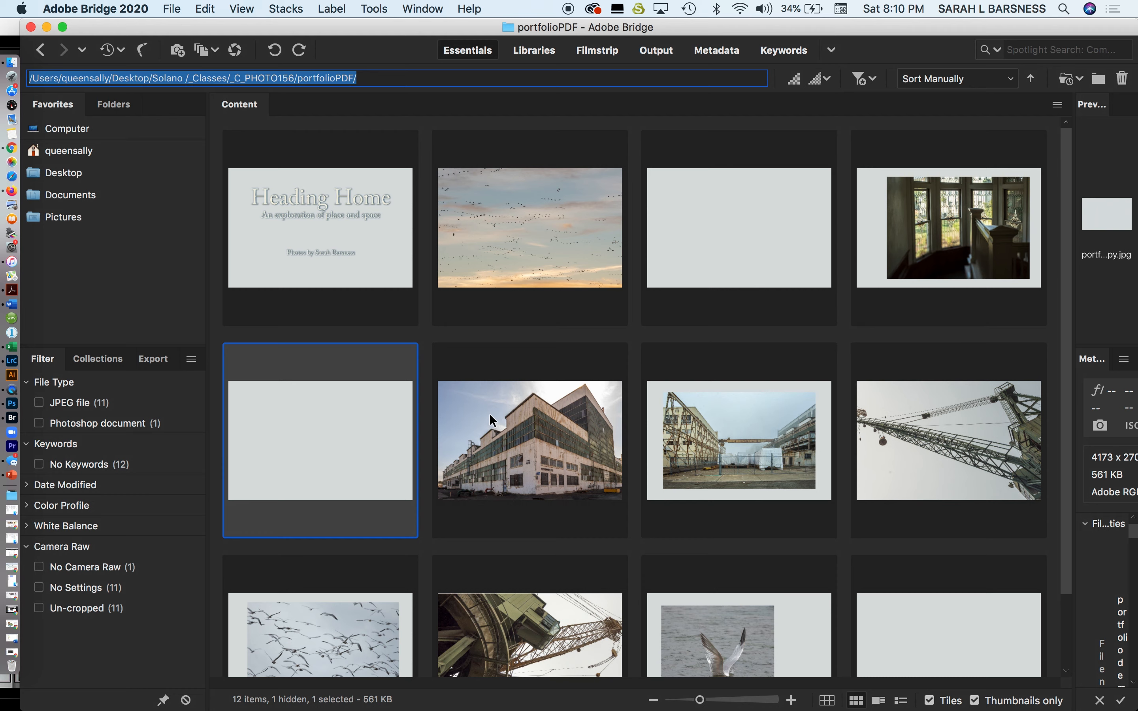
left_click(584, 243)
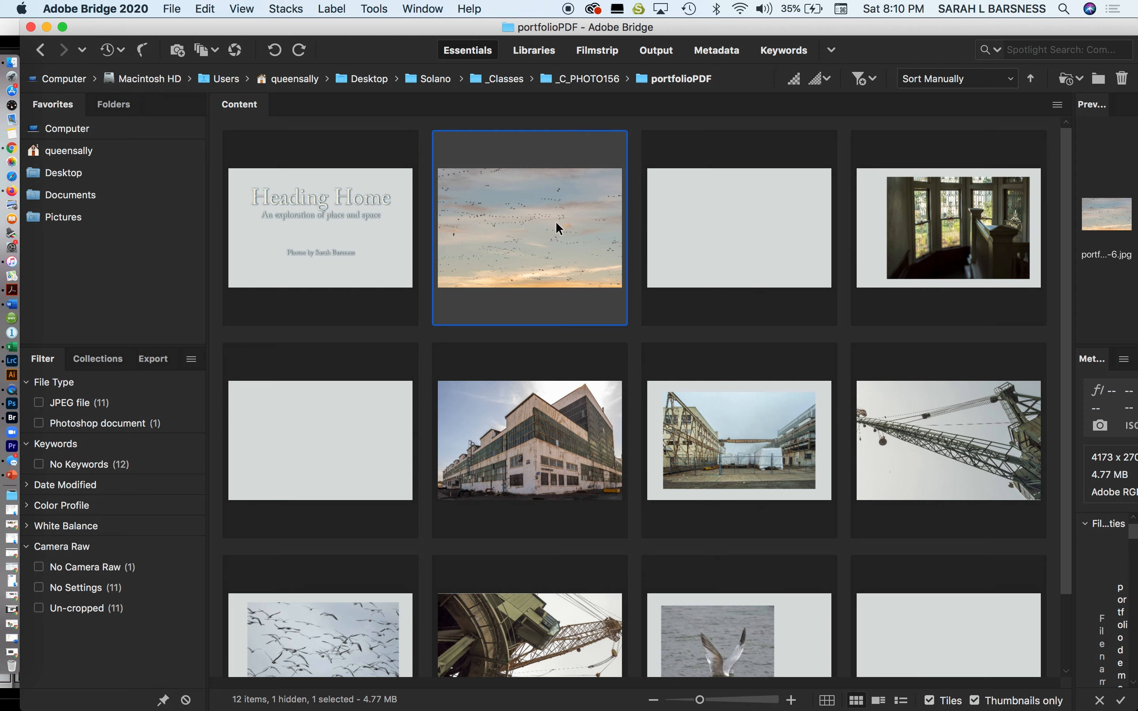
left_click(728, 247)
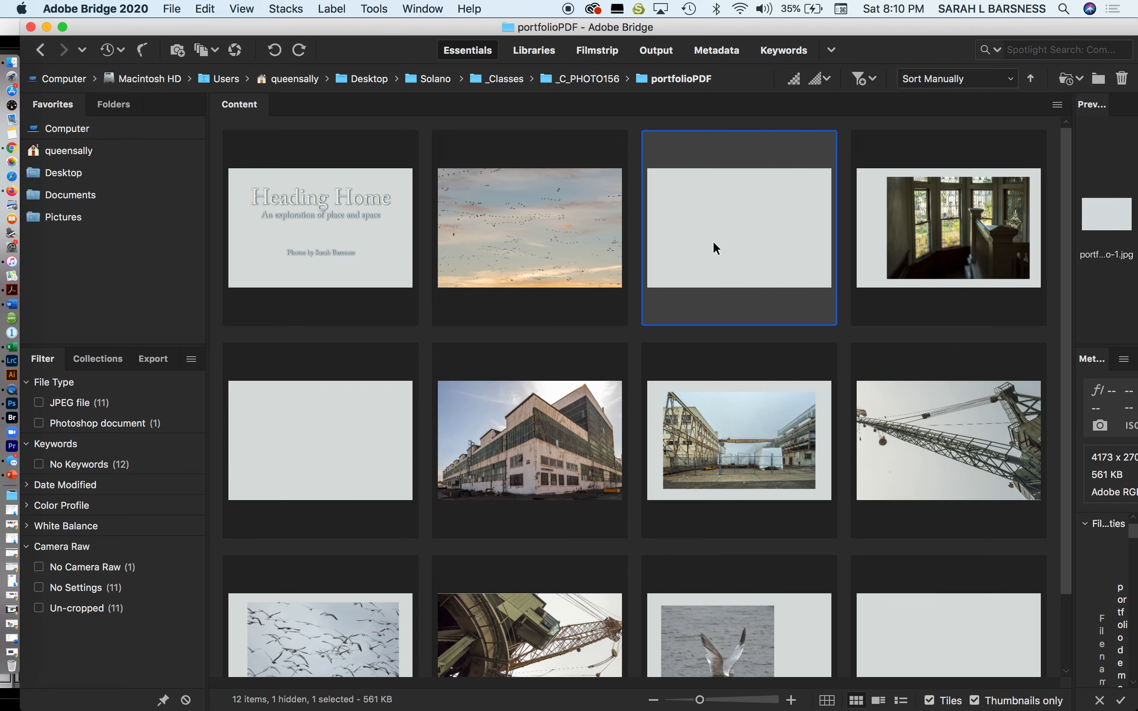
left_click_drag(715, 248, 265, 213)
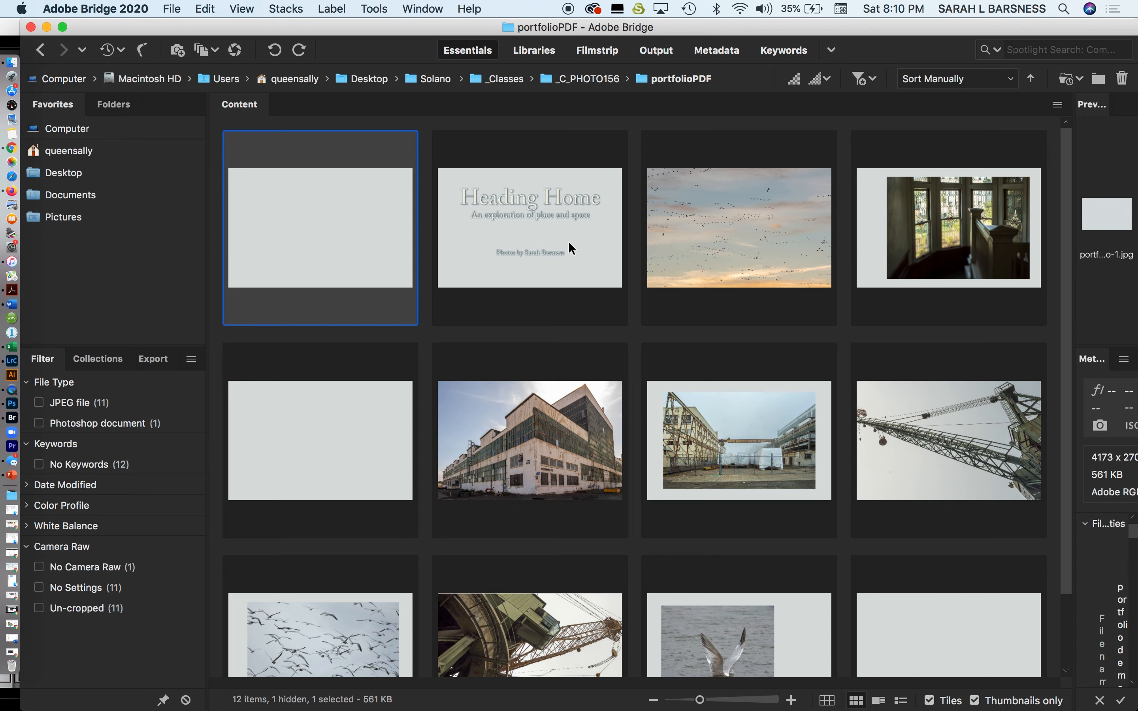
left_click_drag(361, 459, 643, 294)
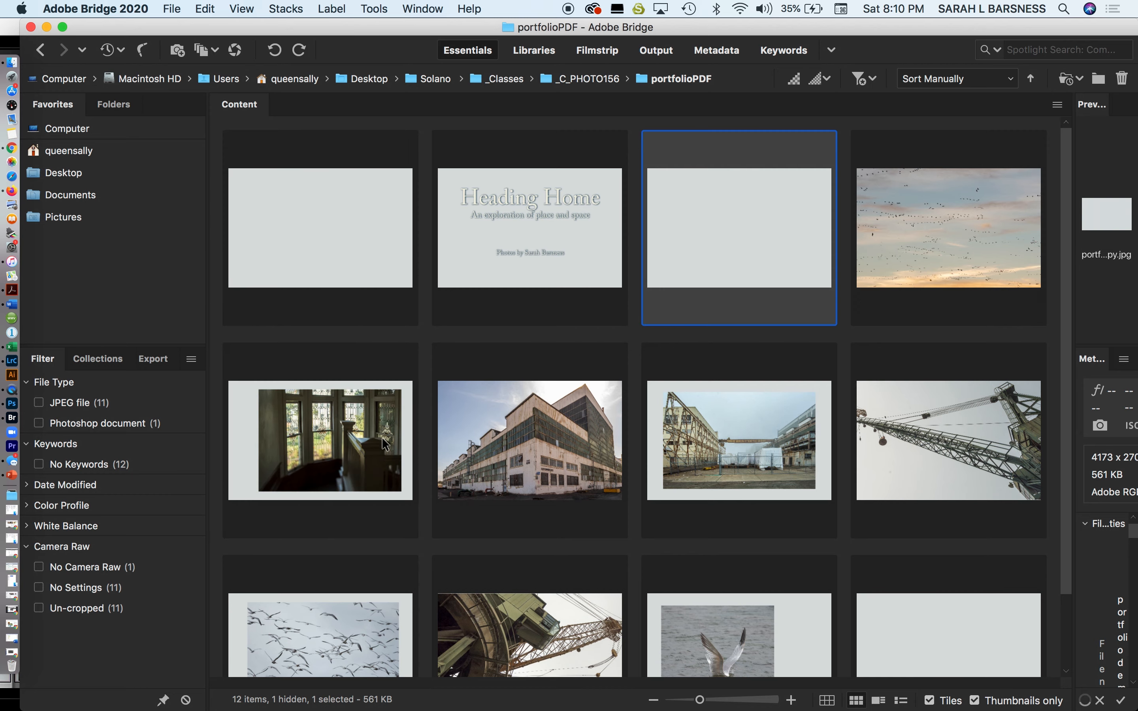
- Arrange the photos after the second blank page as window interior, building, sunset, shipyard, bird flock, crane base, crane boom
left_click_drag(324, 461, 842, 214)
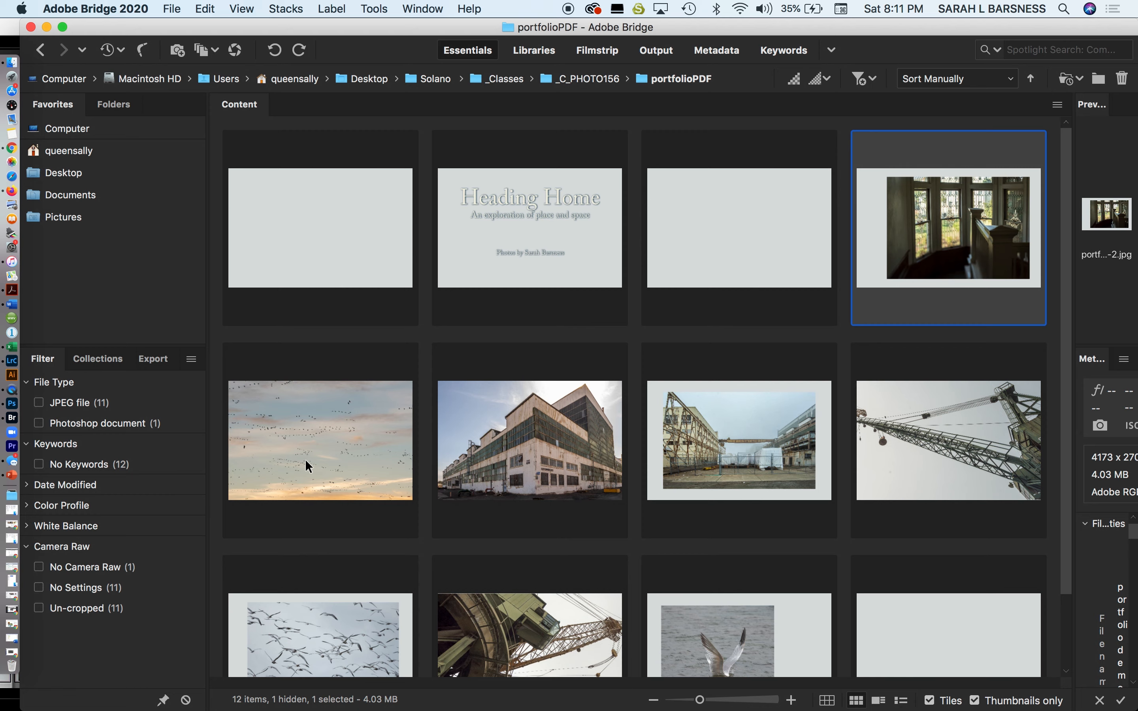
left_click_drag(487, 470, 277, 454)
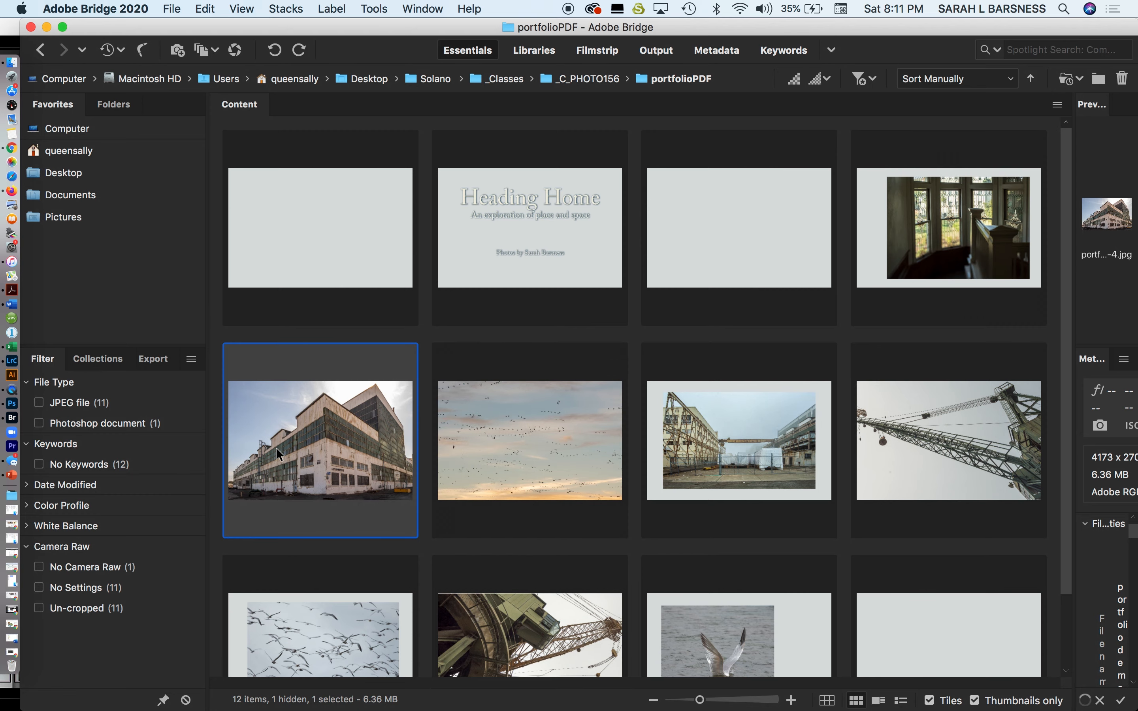
left_click(353, 636)
left_click_drag(354, 635, 826, 432)
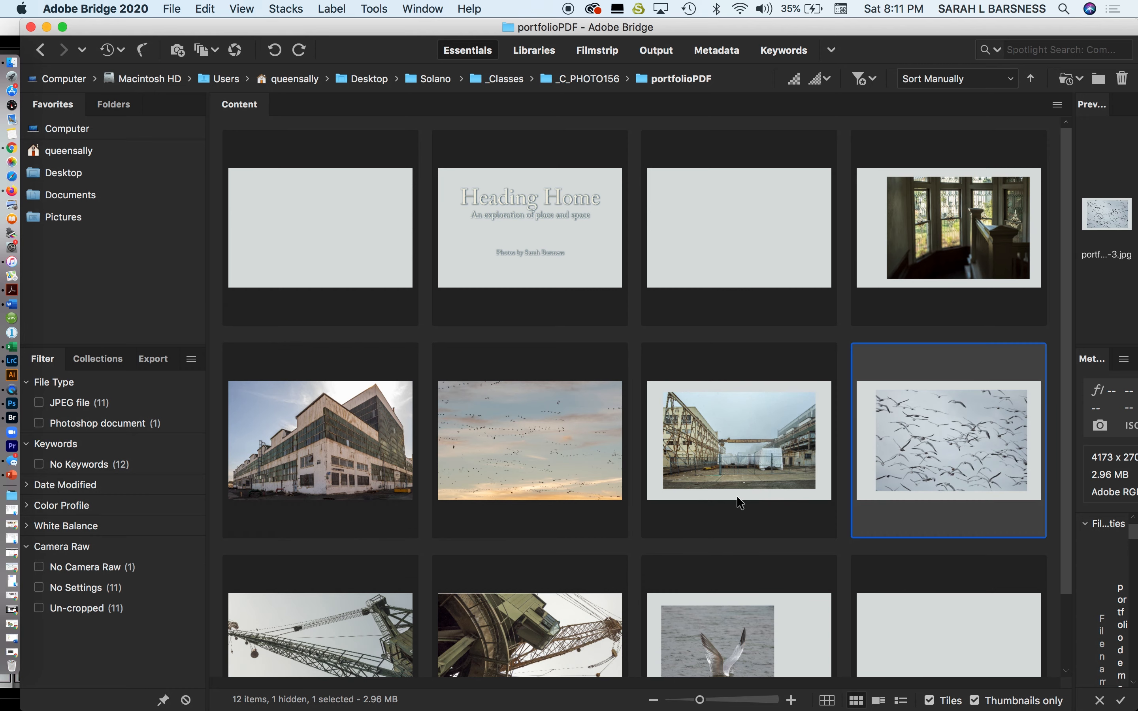
left_click_drag(520, 627, 265, 633)
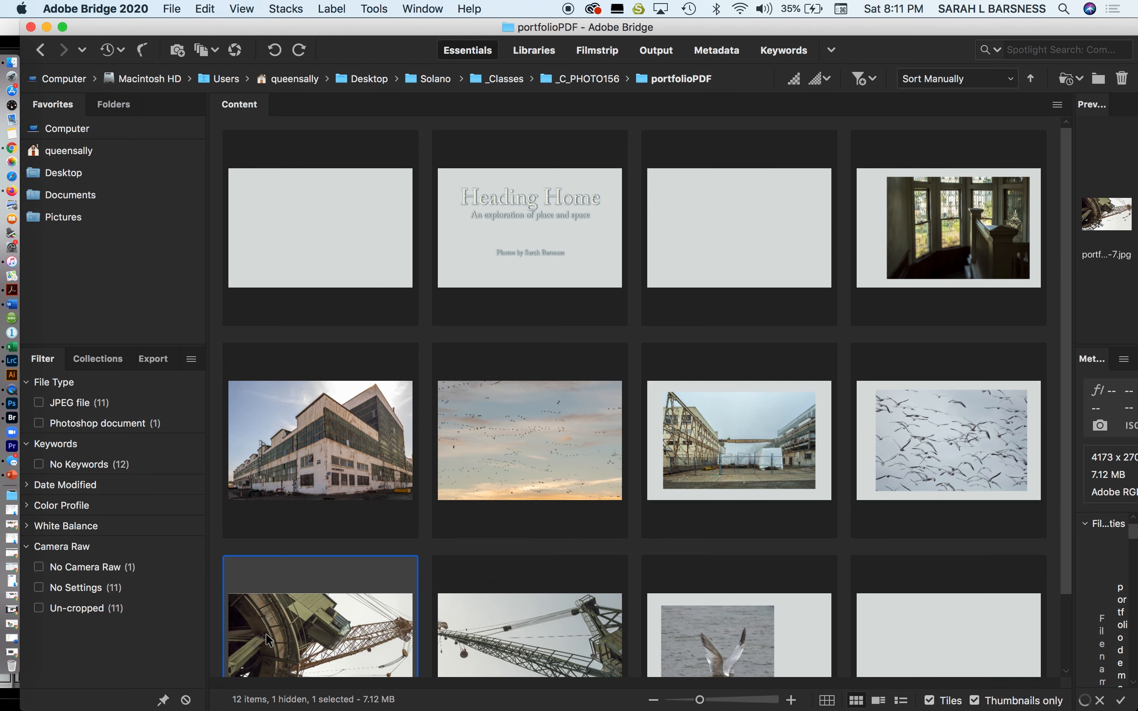
scroll(440, 603, "down", 3)
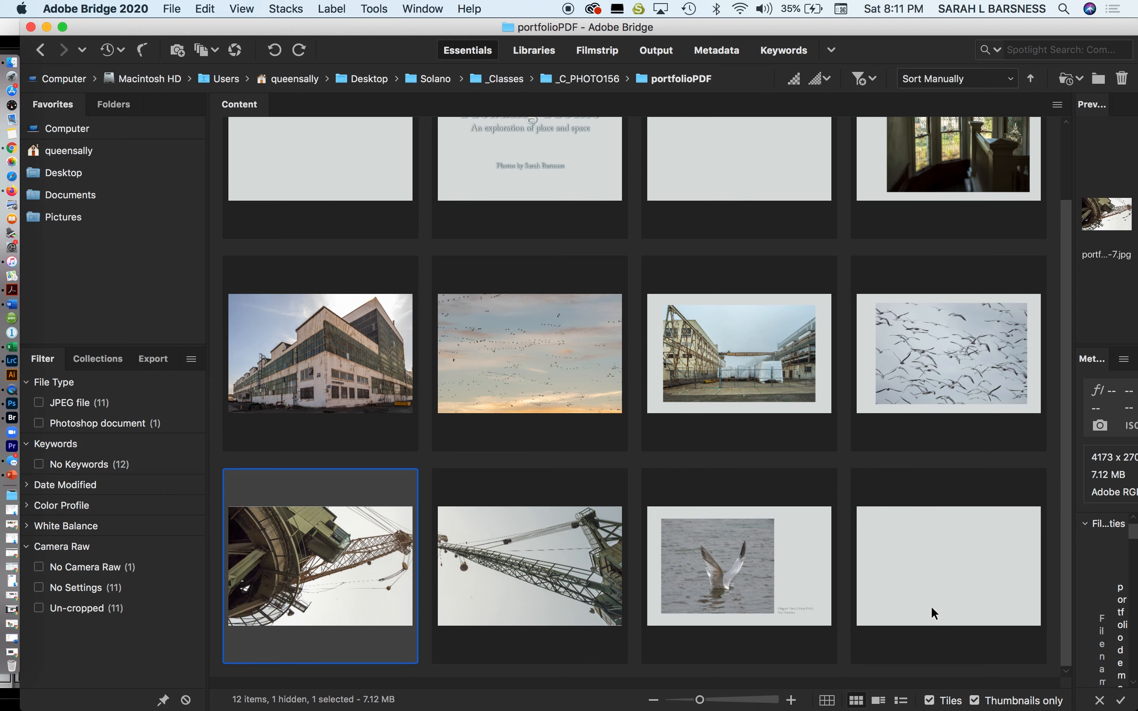
scroll(931, 606, "up", 3)
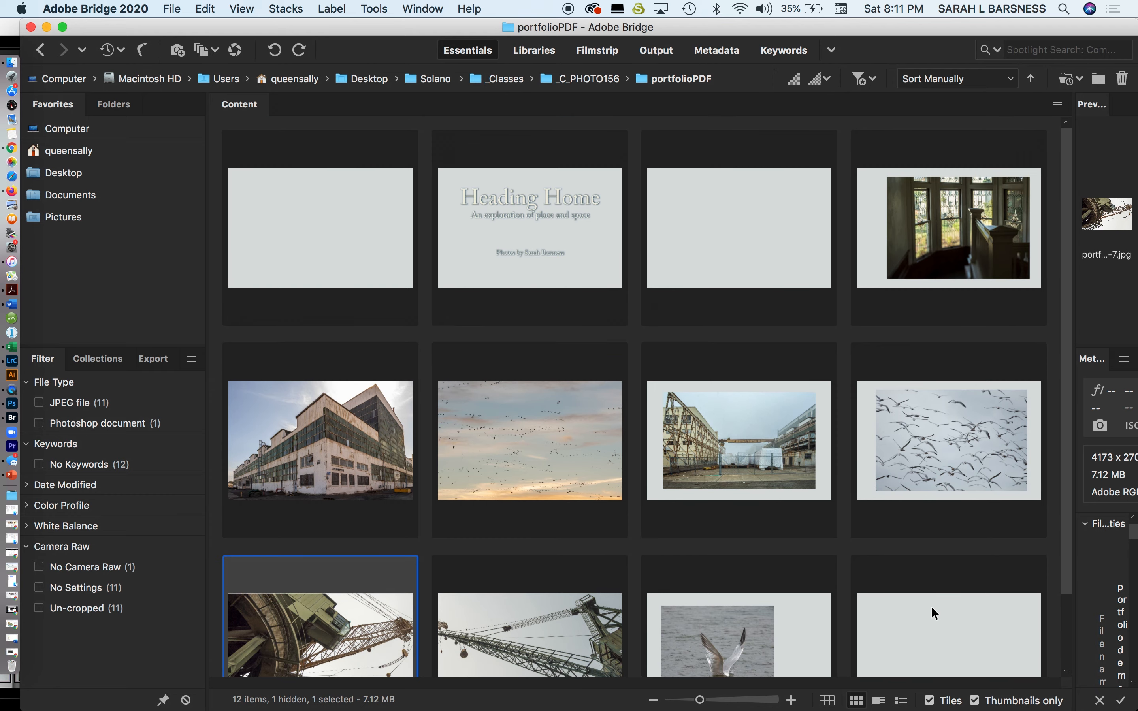
scroll(932, 608, "down", 3)
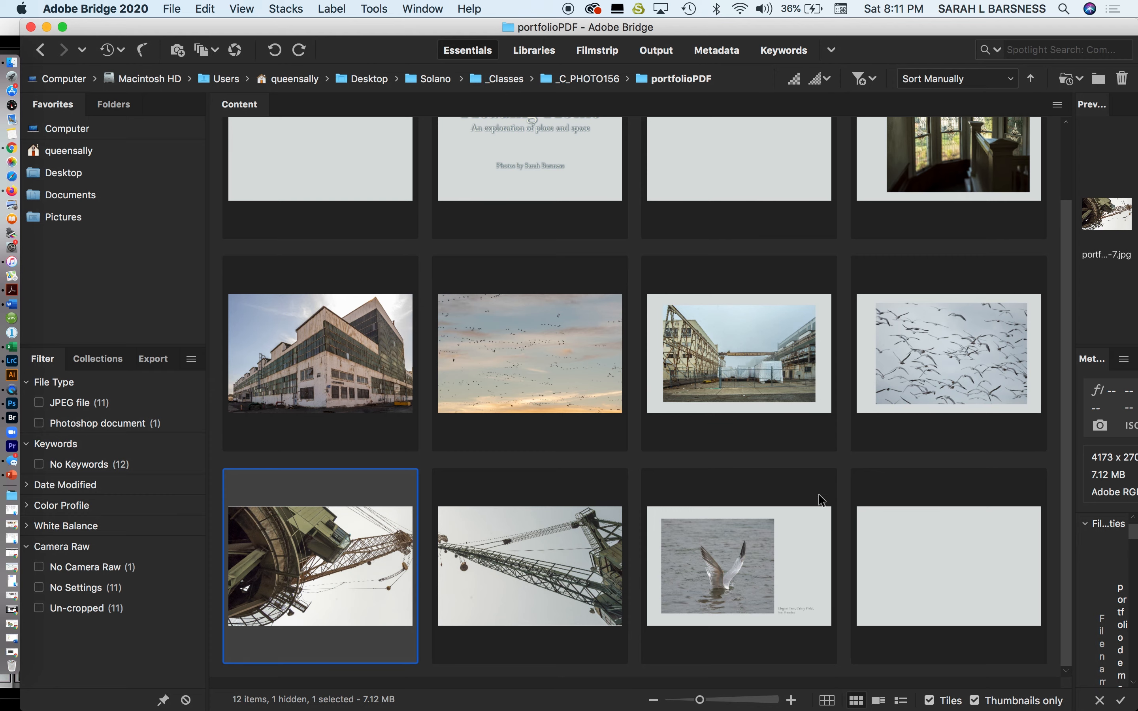
scroll(854, 389, "up", 3)
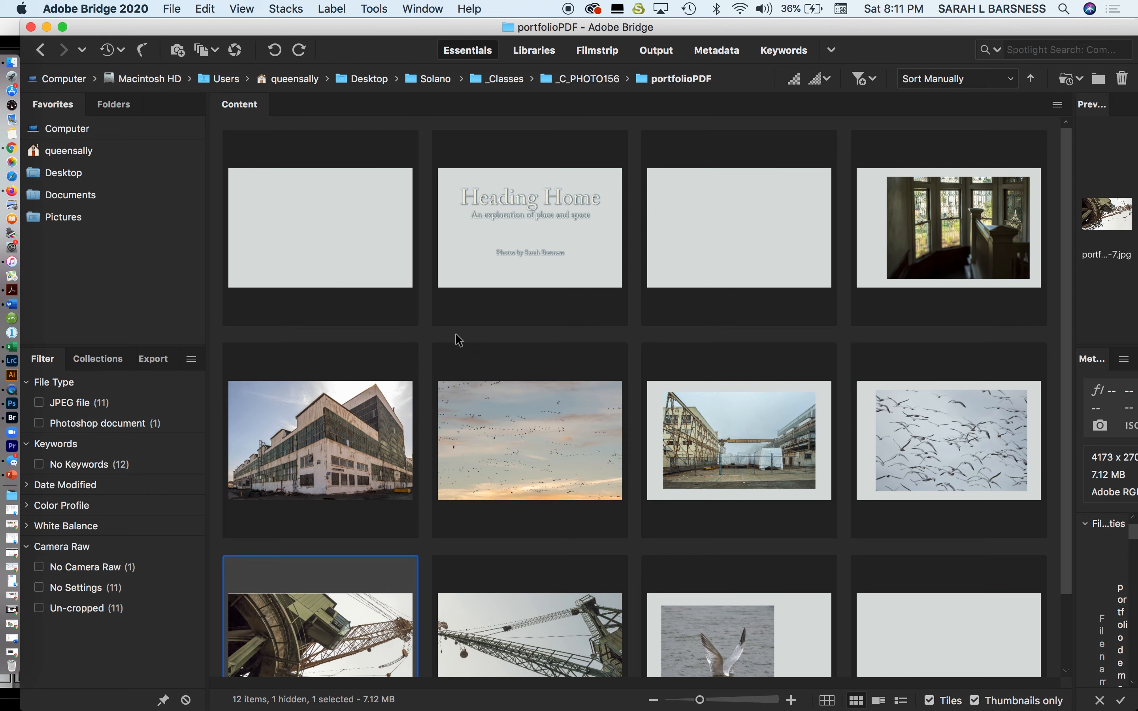
- Select all pages in the portfolioPDF folder and switch to the Output workspace
key("super+a")
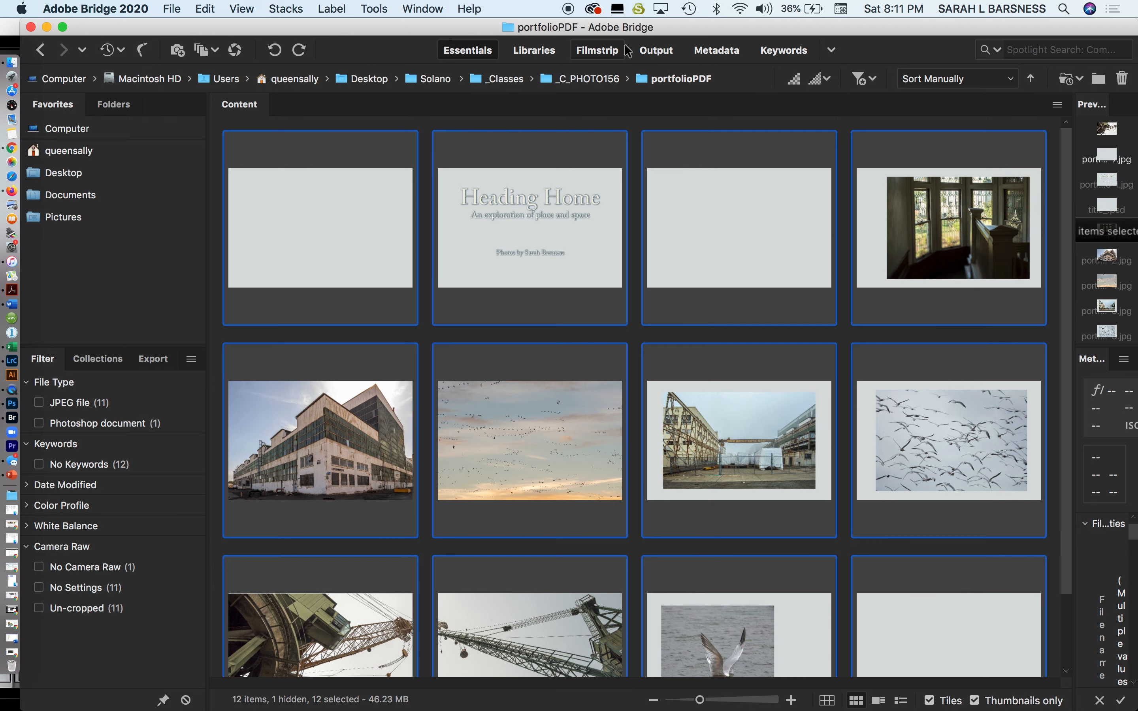
left_click(656, 50)
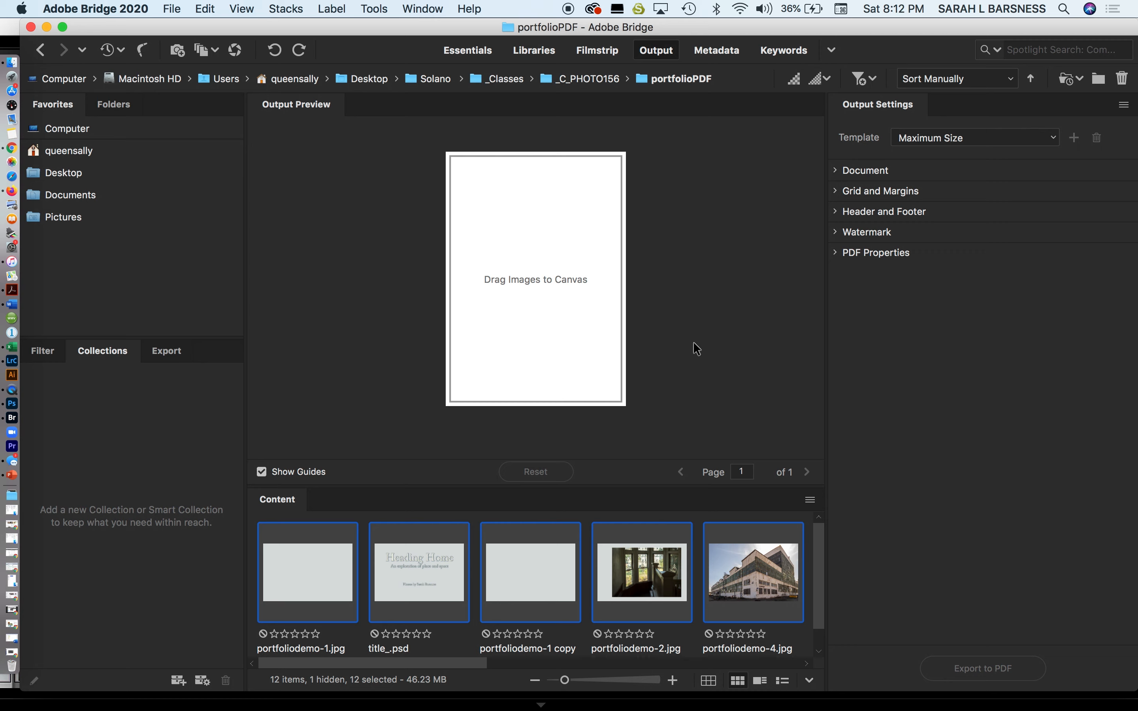
- Try placing all the selected pages on the output canvas, and clear them by removing the last two and resetting the layout
left_click_drag(671, 580, 566, 331)
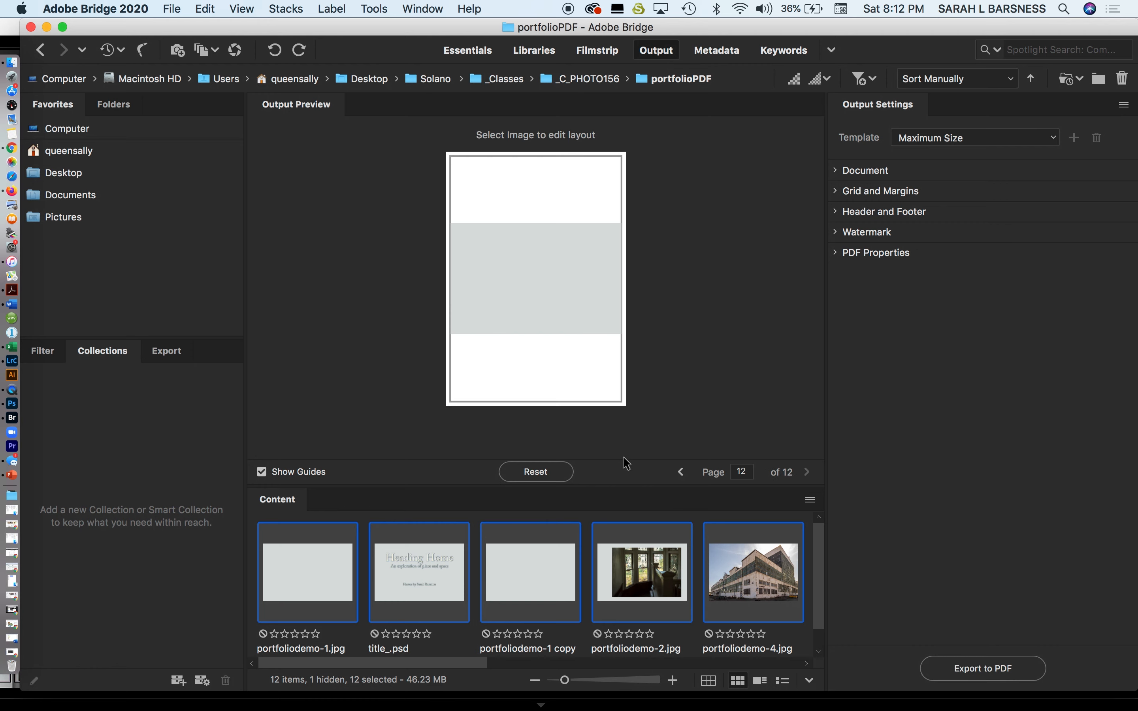
left_click(615, 385)
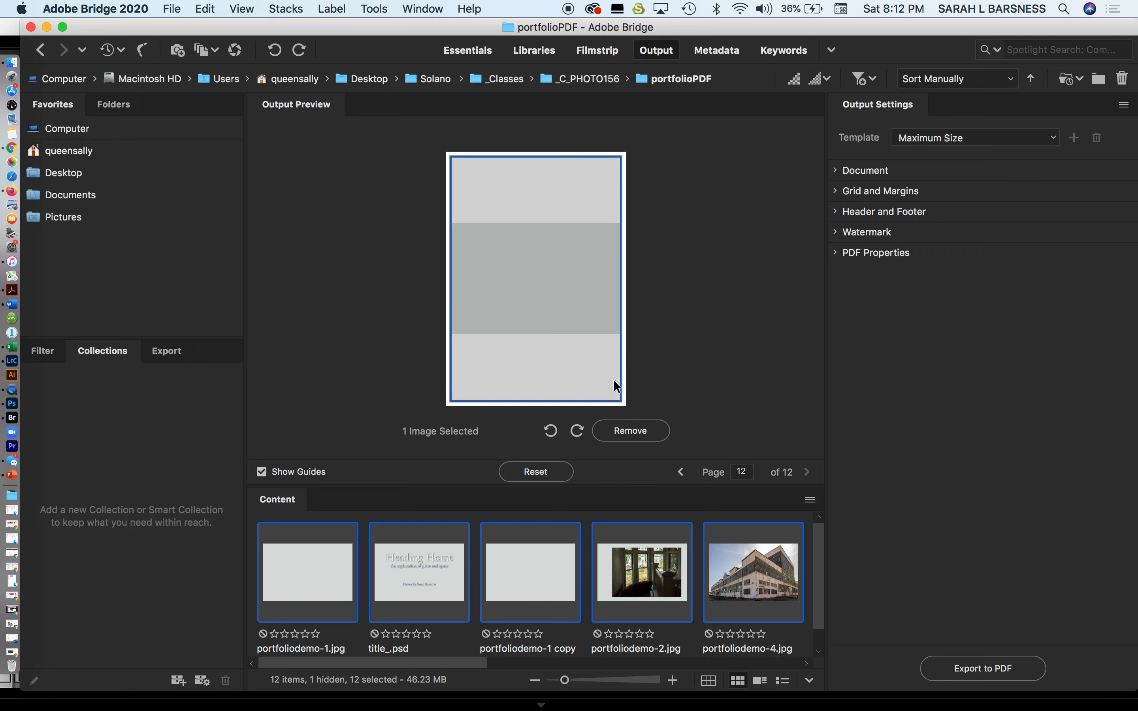
left_click(628, 429)
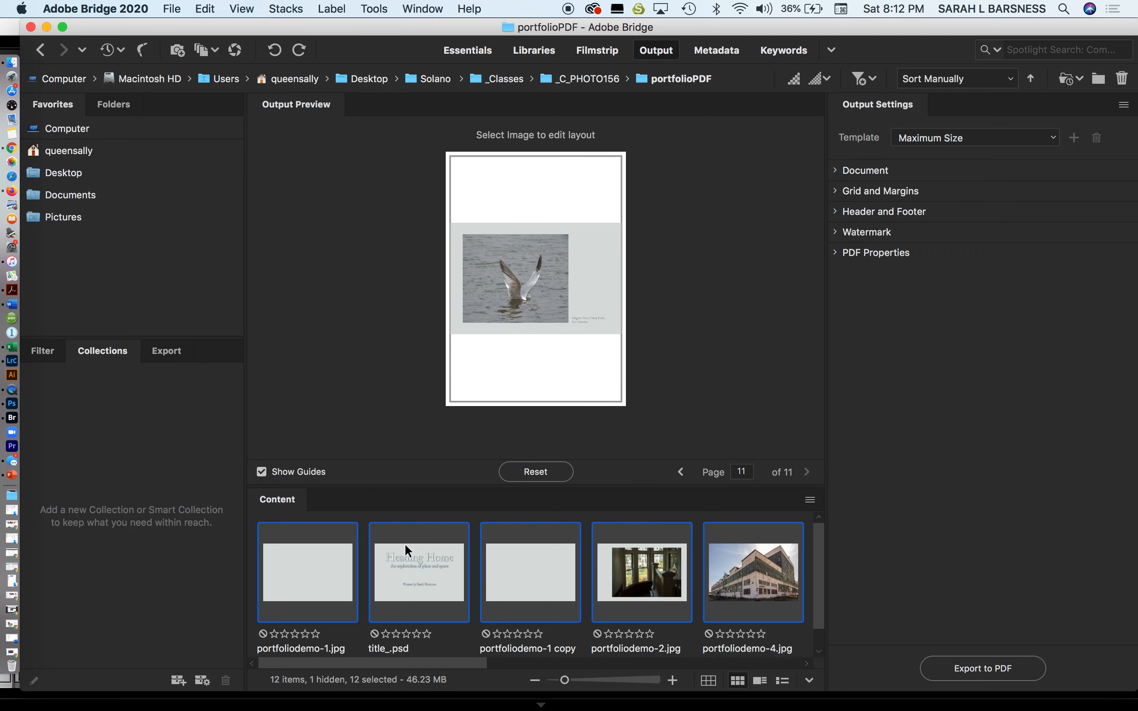
key("super+shift+a")
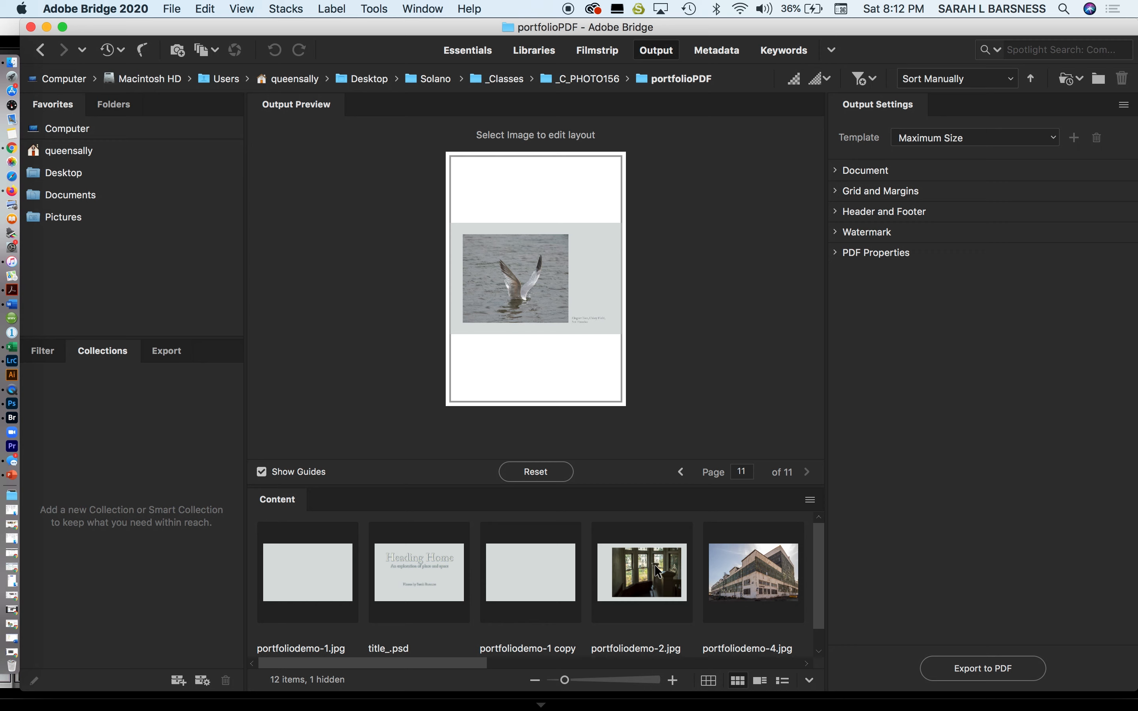
left_click(596, 338)
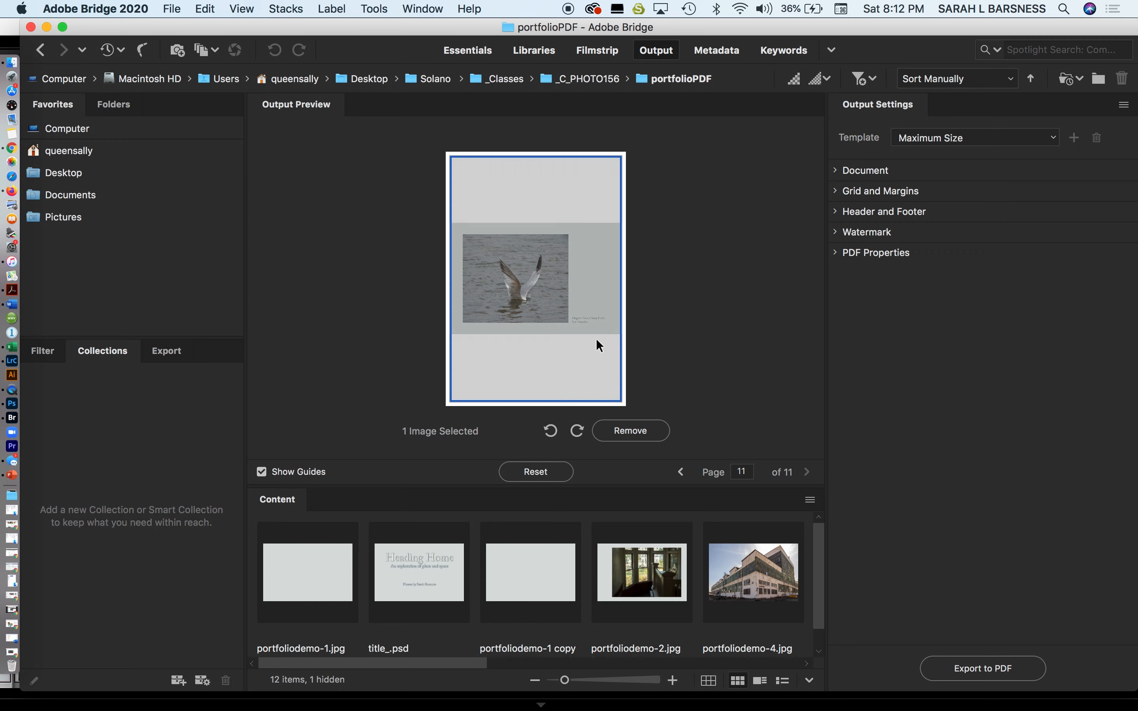
left_click(642, 428)
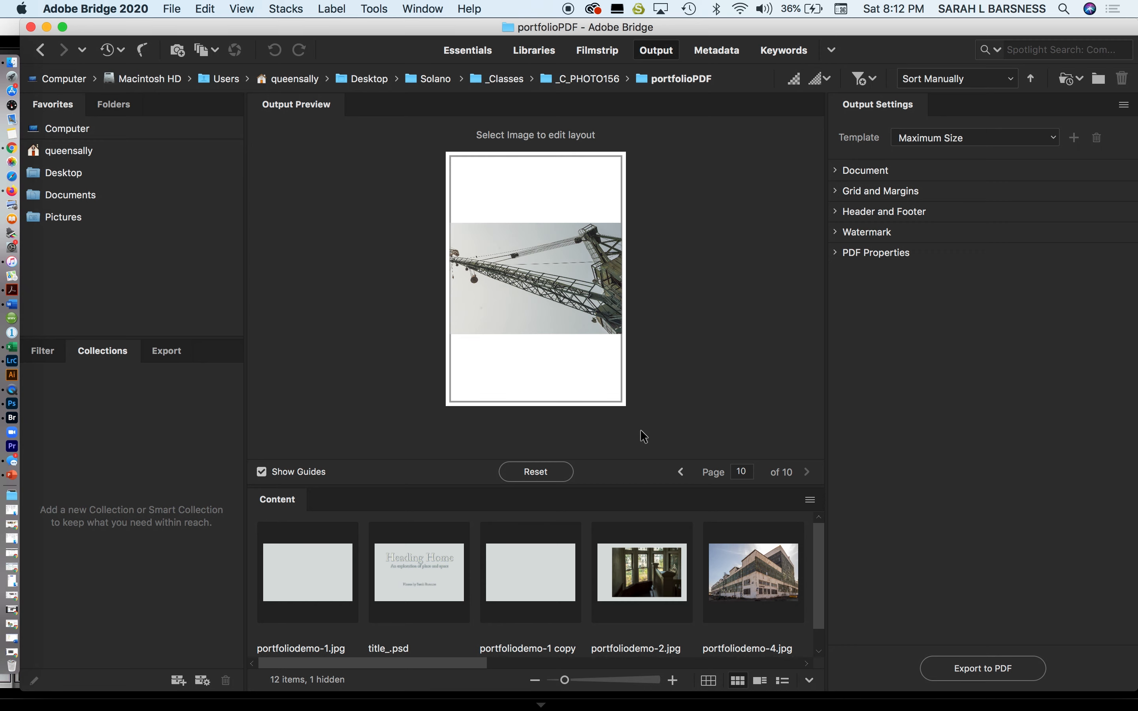
left_click(606, 387)
left_click(539, 470)
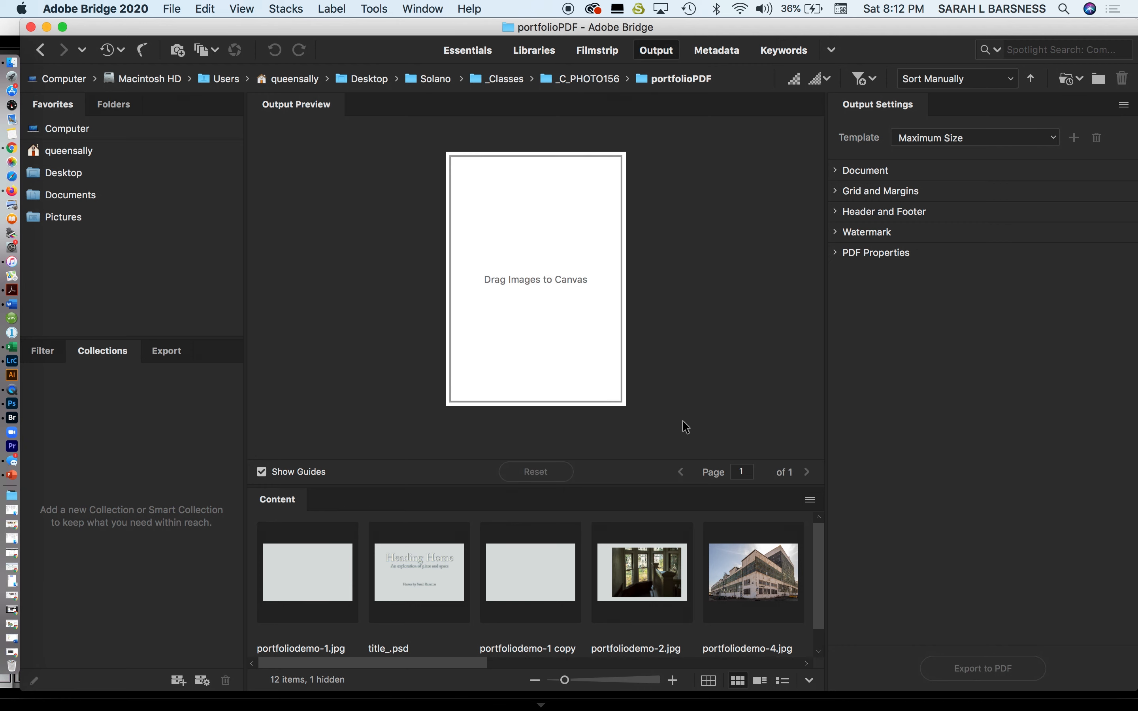
- With portfoliodemo-2.jpg placed on the canvas, set the document units to inches and the page orientation to landscape
left_click(661, 571)
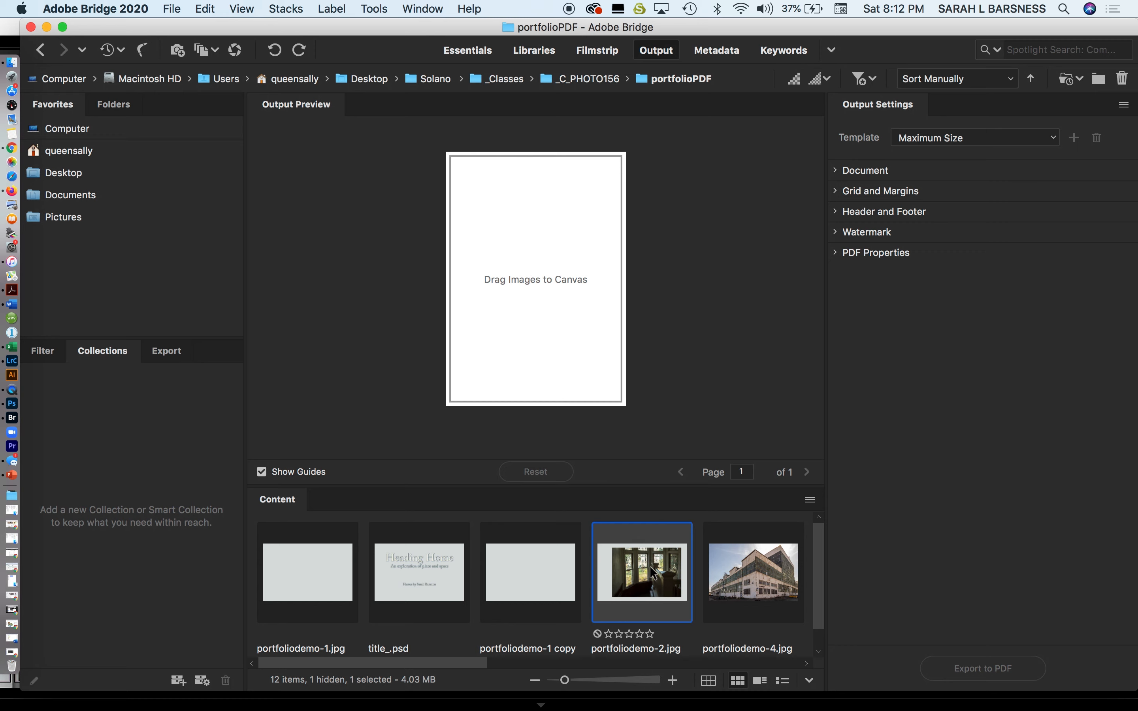
left_click_drag(650, 565, 539, 290)
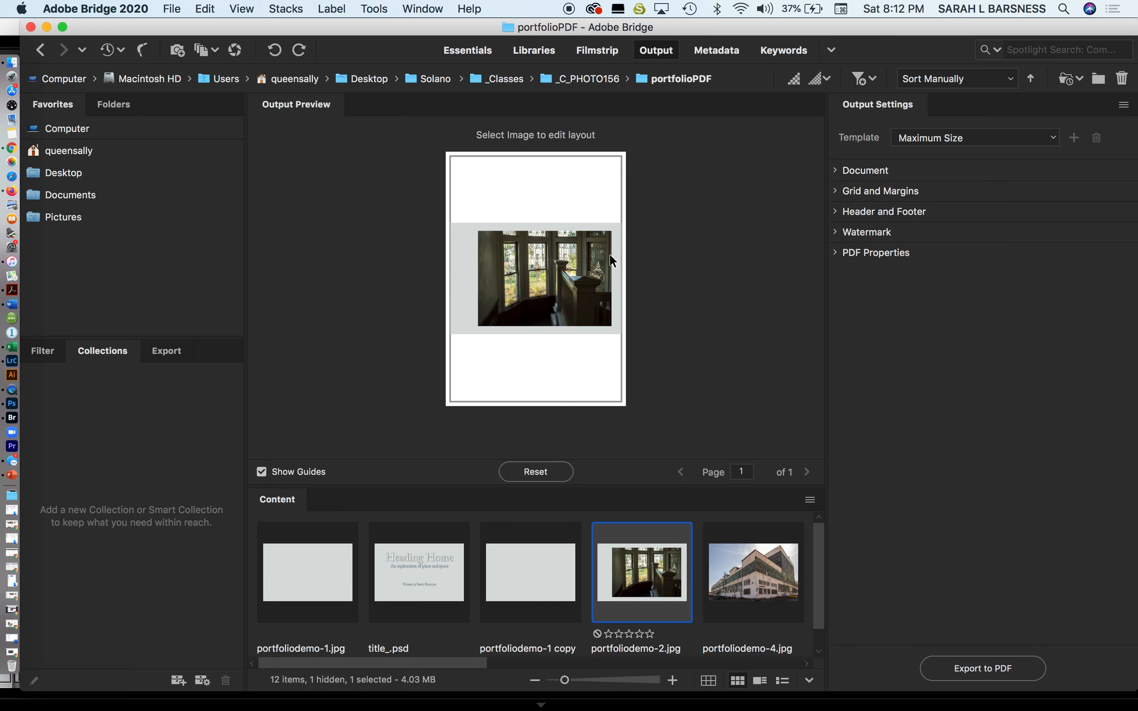
left_click(835, 171)
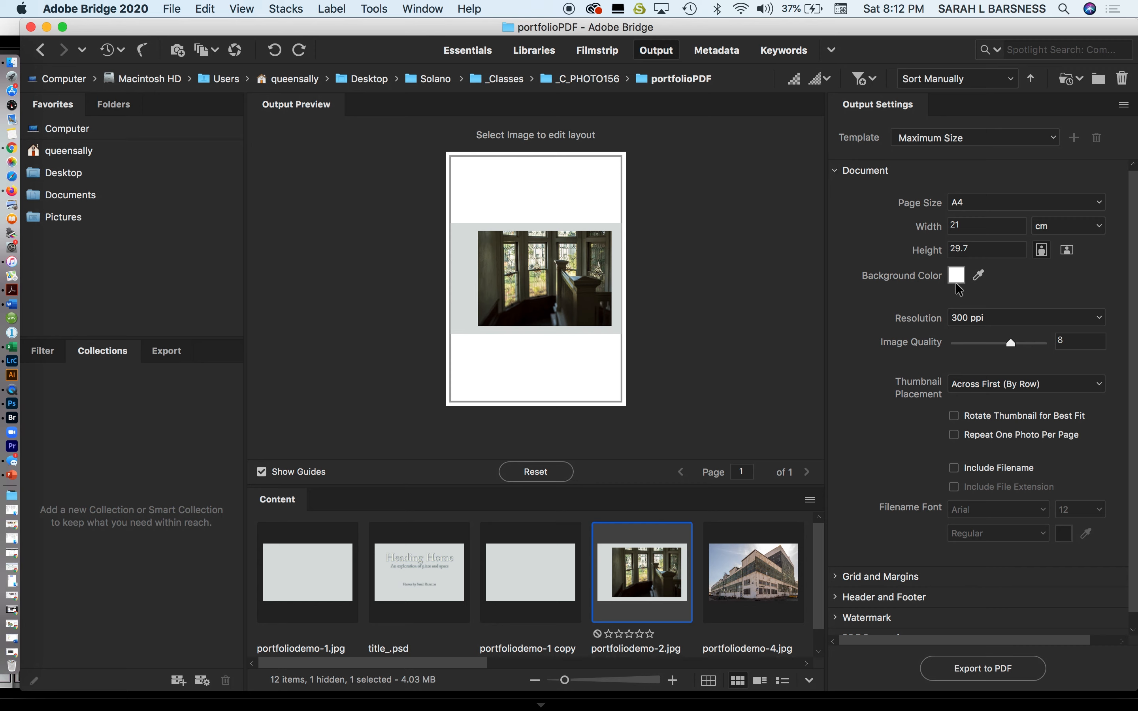
left_click(1099, 228)
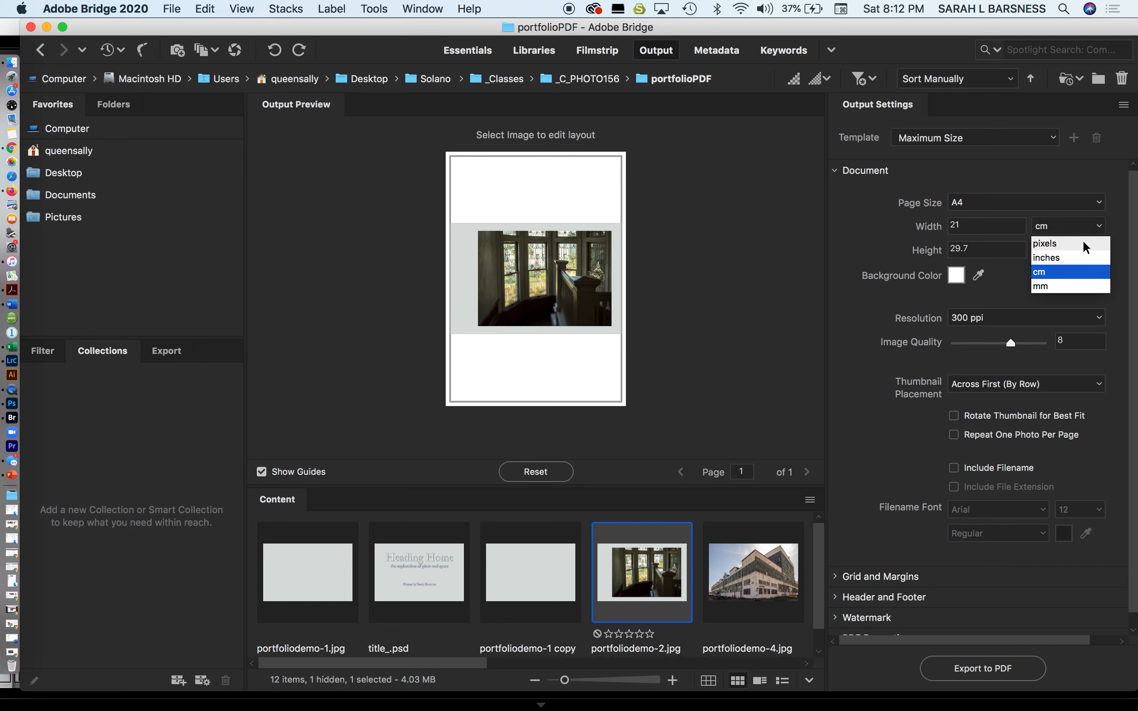
left_click(1082, 258)
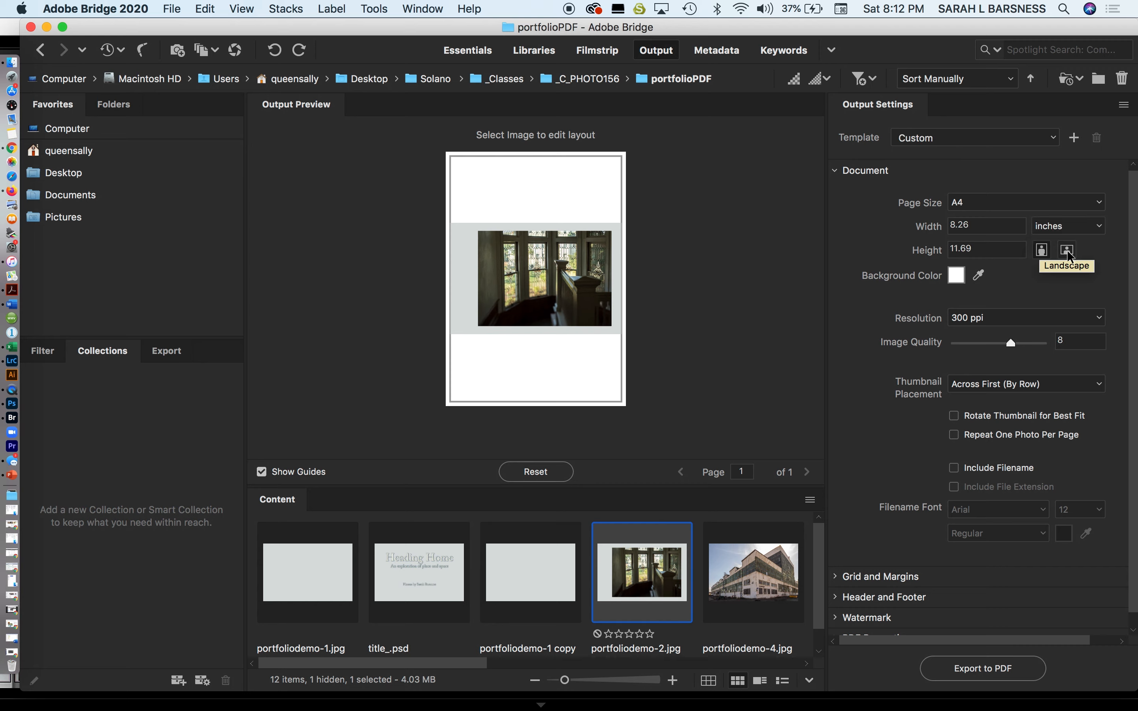
left_click(1067, 252)
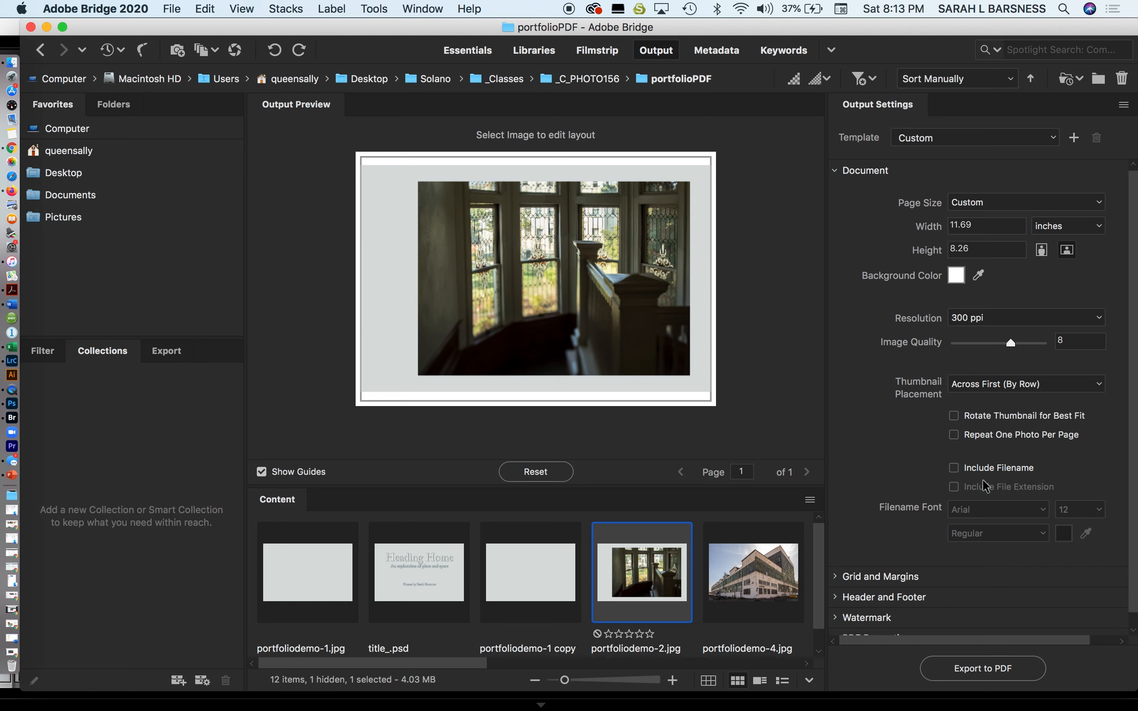
scroll(986, 486, "down", 1)
scroll(986, 486, "up", 1)
- Set the grid layout to 2 columns and place all portfolio pages on the empty canvas
left_click(836, 171)
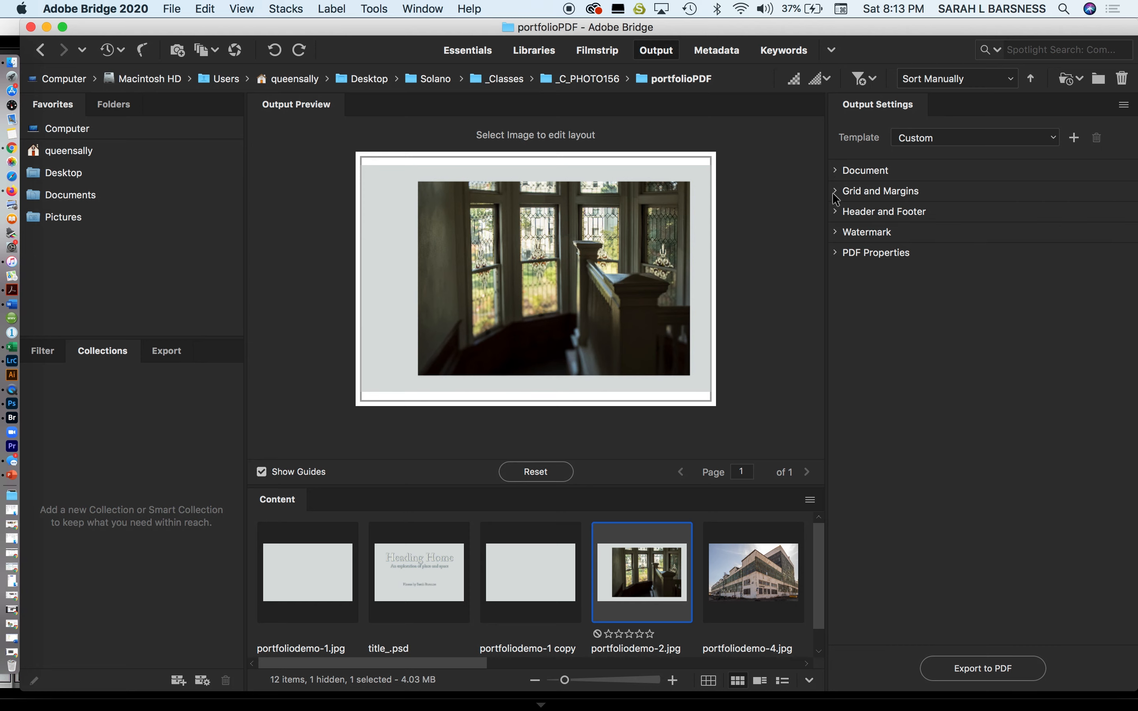
left_click(836, 191)
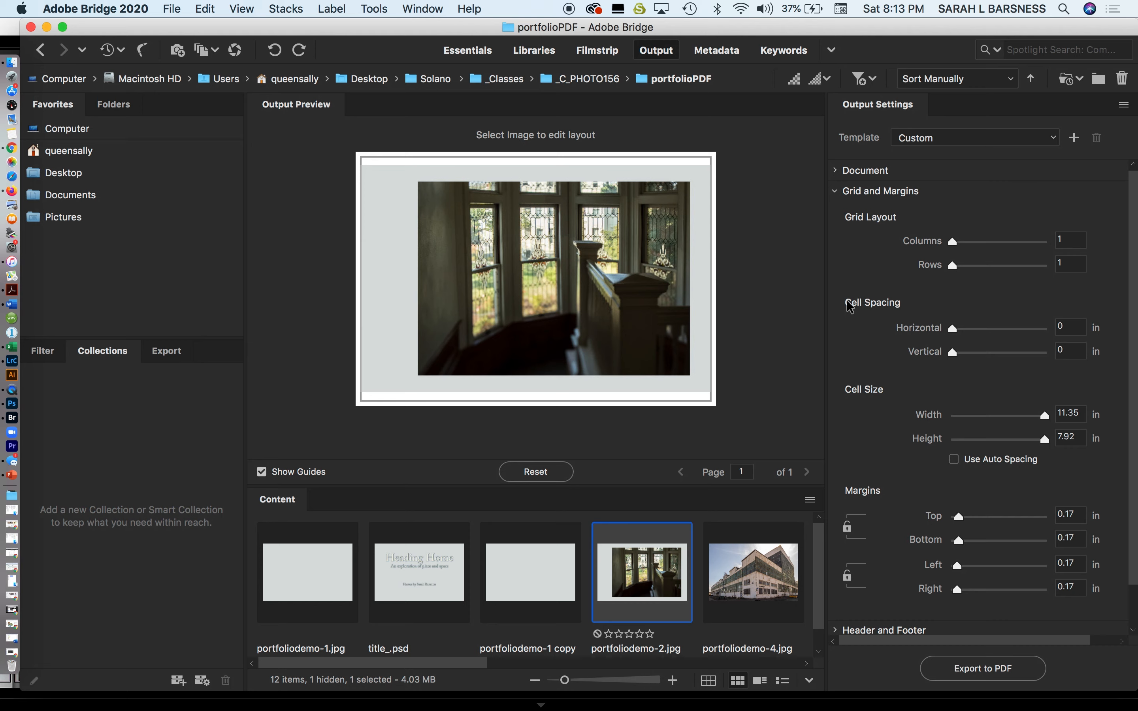
key("super+a")
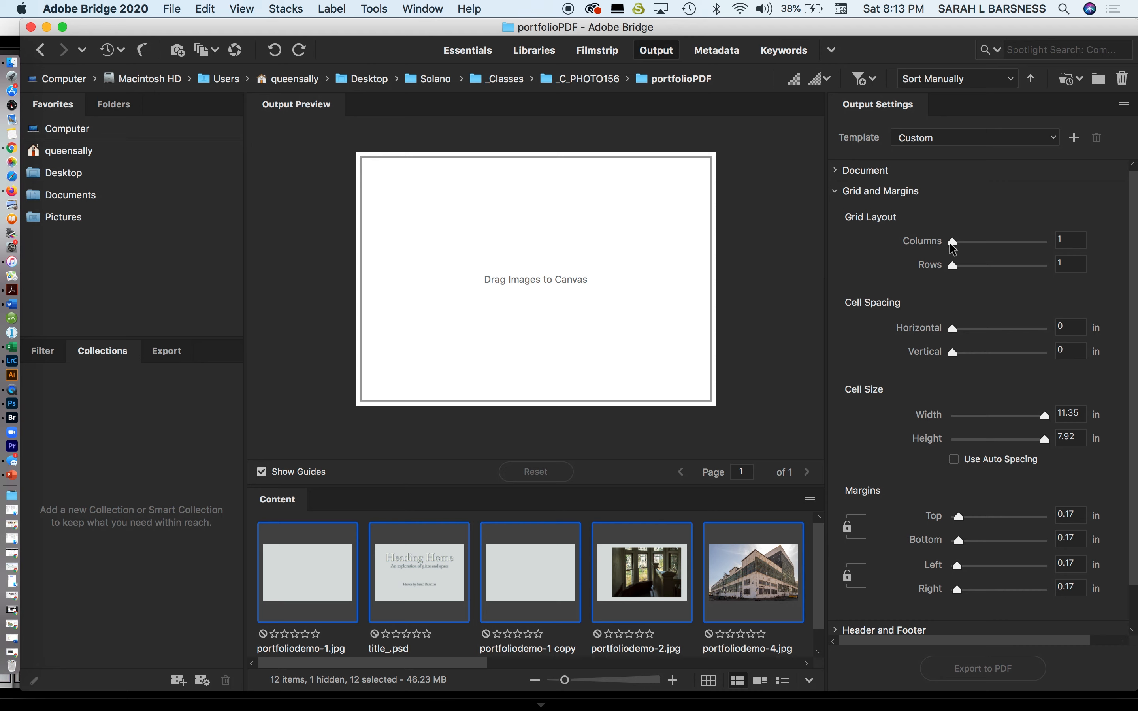
left_click(1069, 240)
type("2")
key("Return")
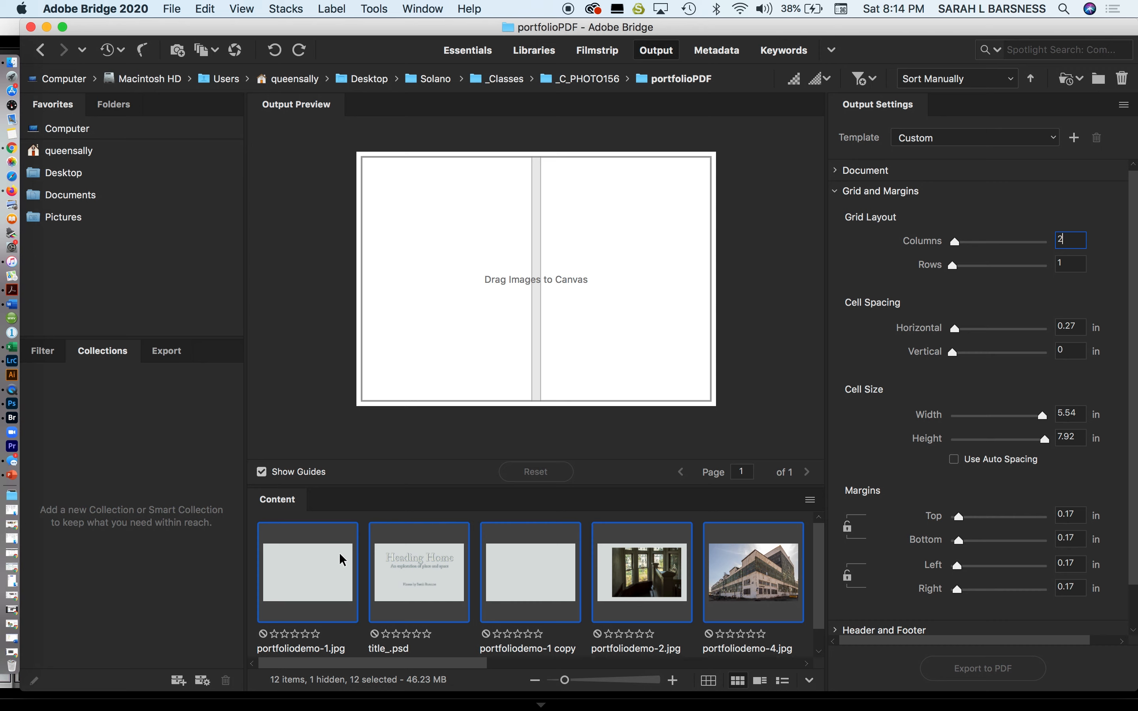
left_click_drag(341, 560, 459, 311)
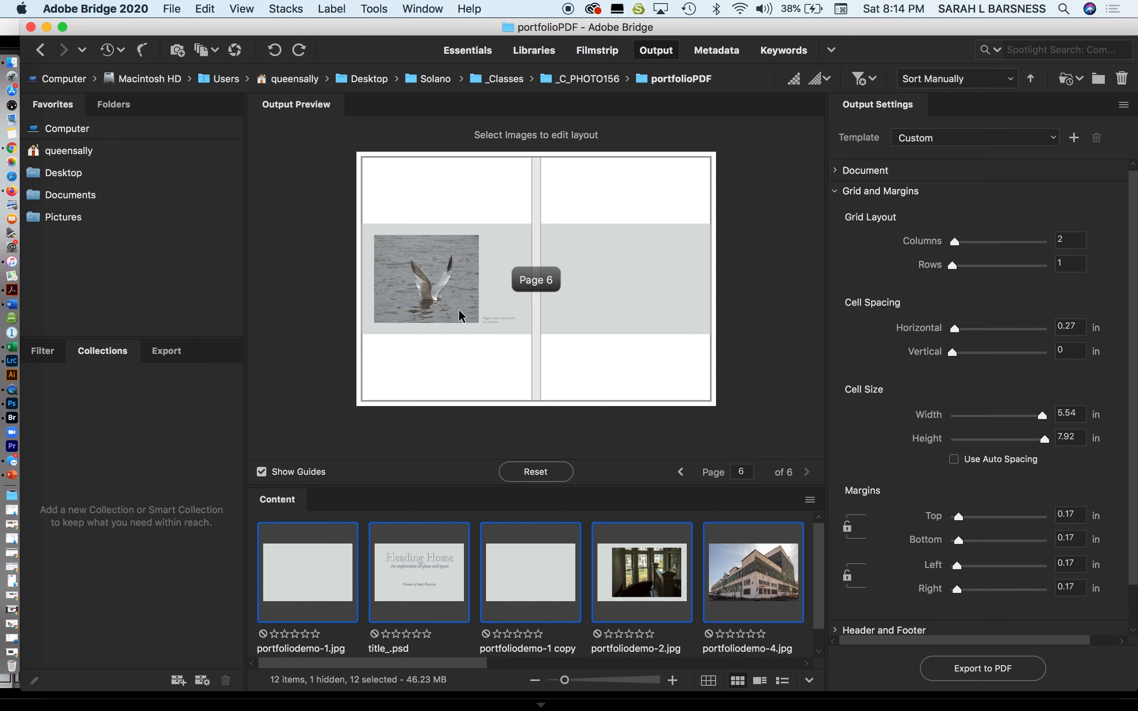
- Page back and forth through all six spreads in the output preview to check how the images pair up
left_click(680, 472)
left_click(680, 472)
left_click(680, 472)
left_click(680, 472)
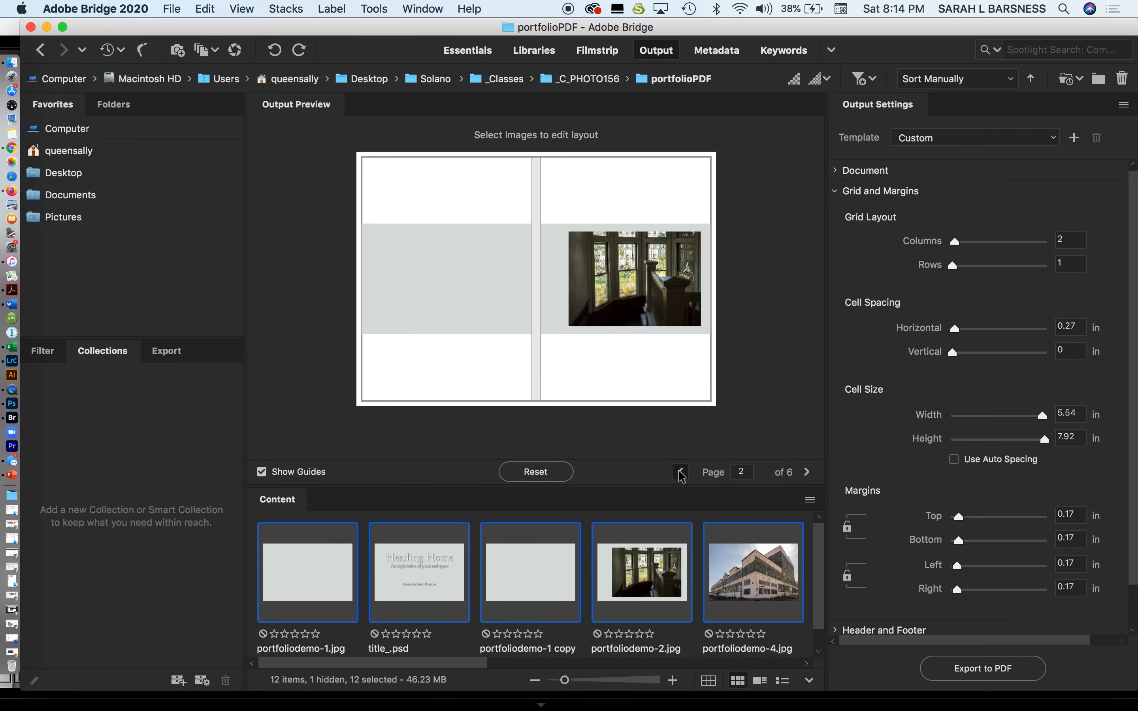
left_click(681, 472)
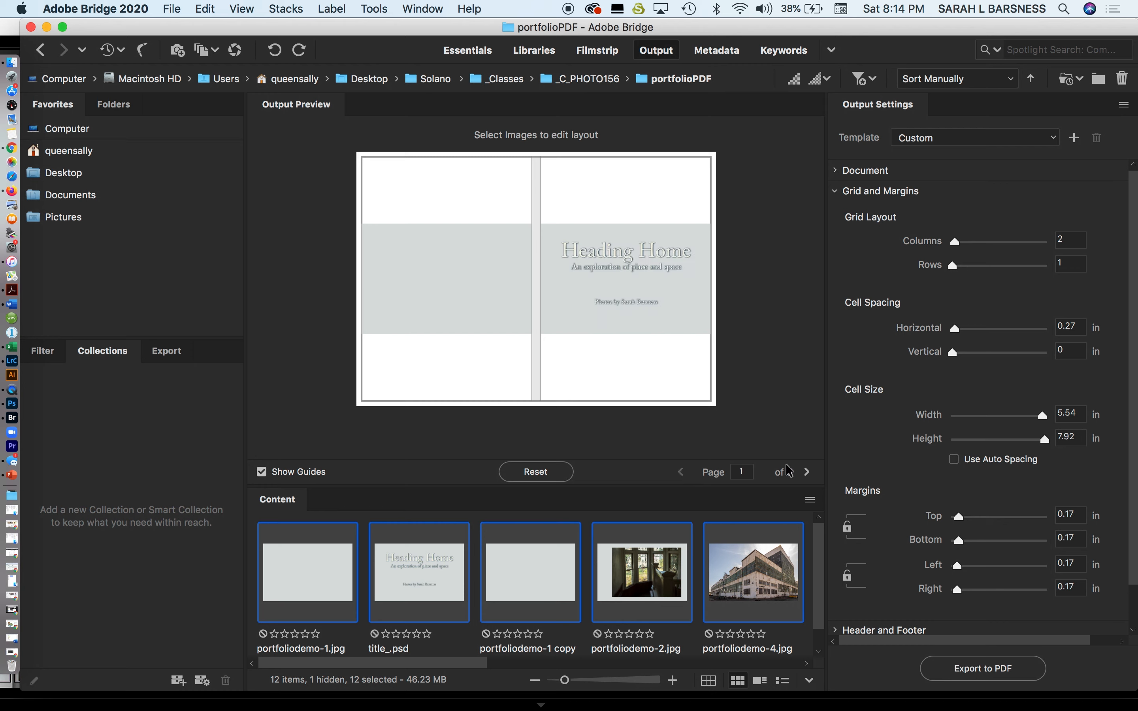
left_click(807, 473)
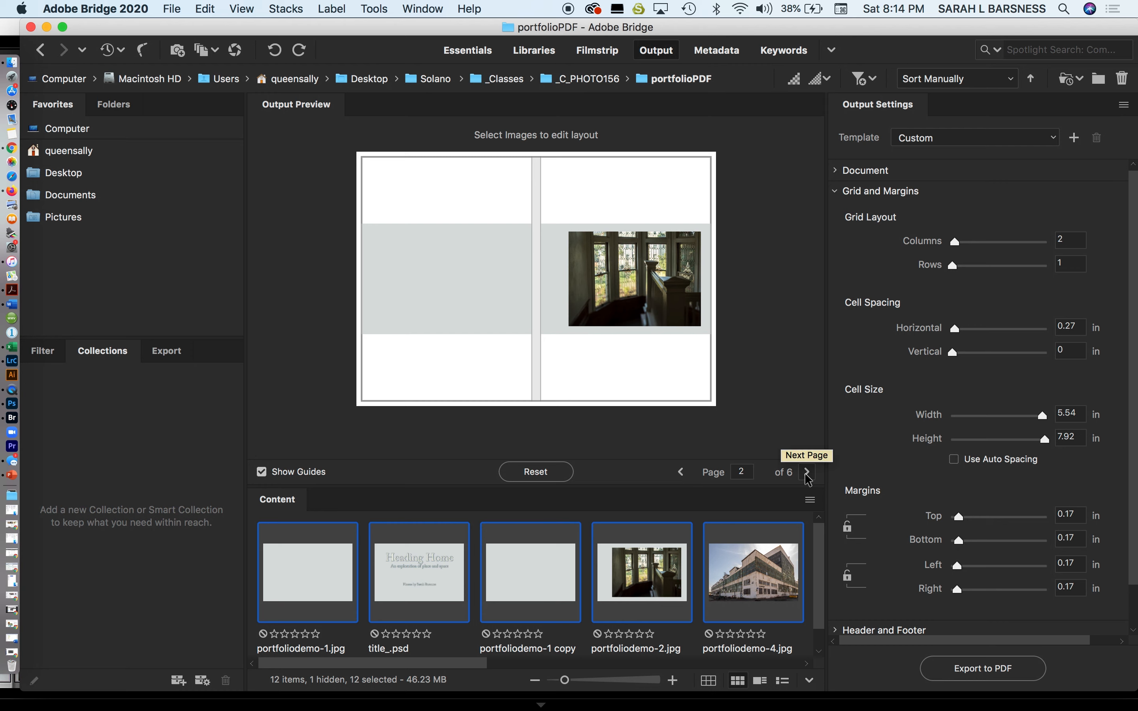
left_click(807, 472)
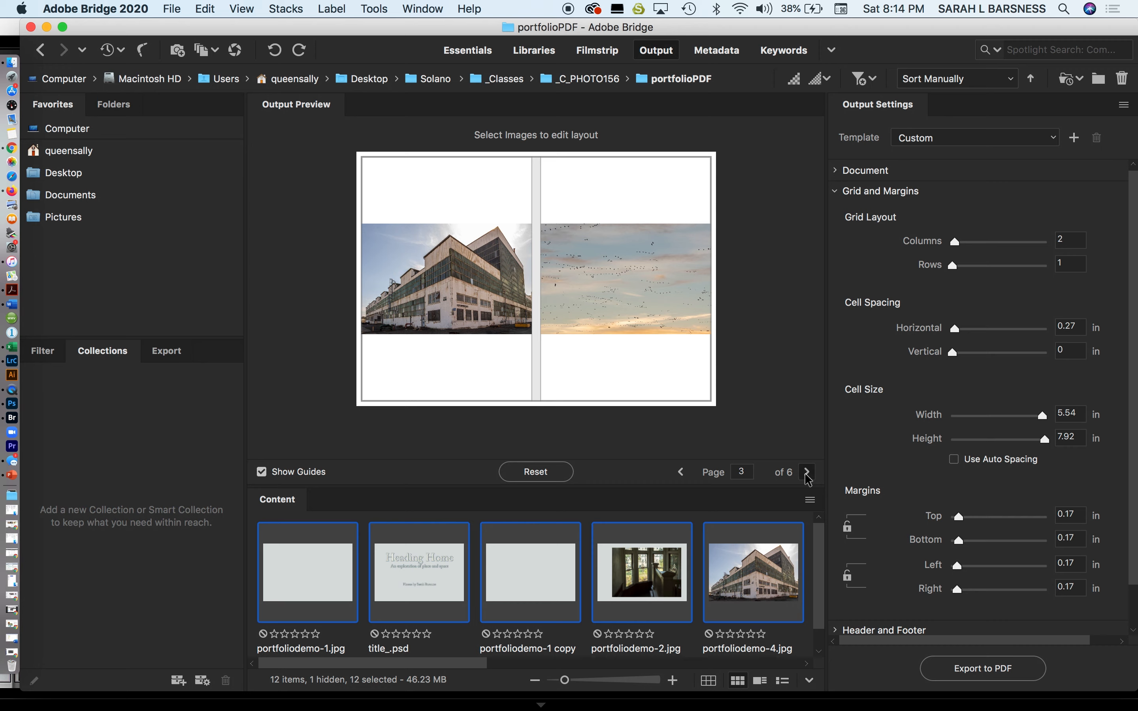
left_click(807, 473)
left_click(807, 473)
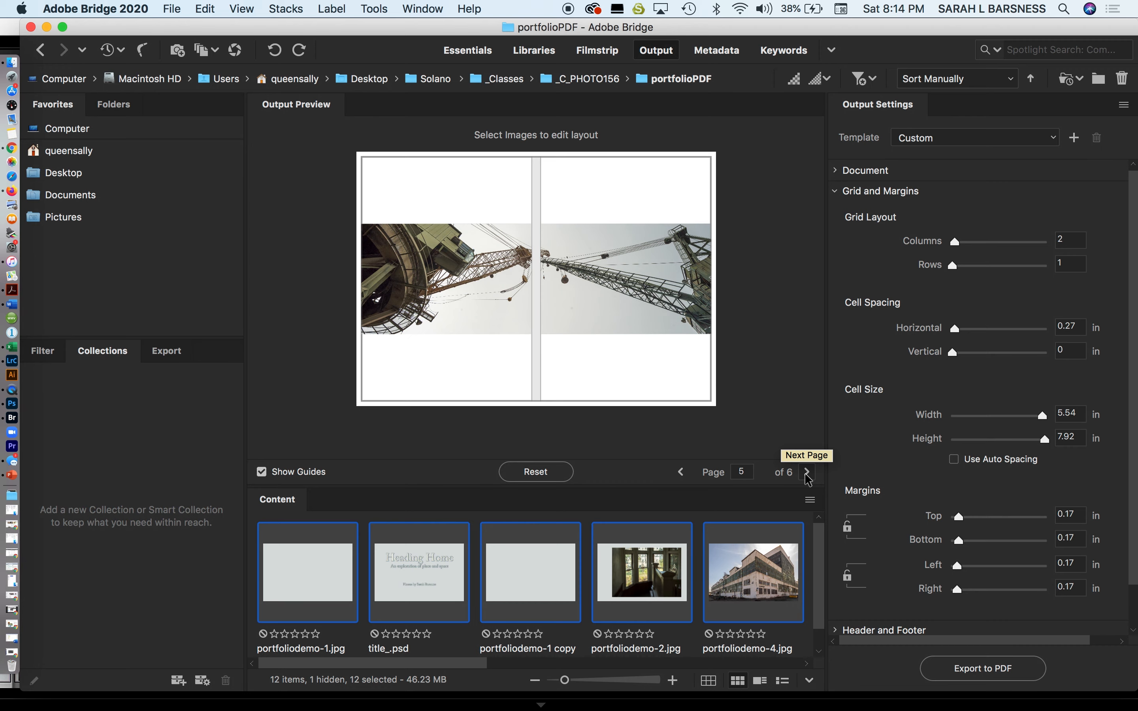
left_click(807, 473)
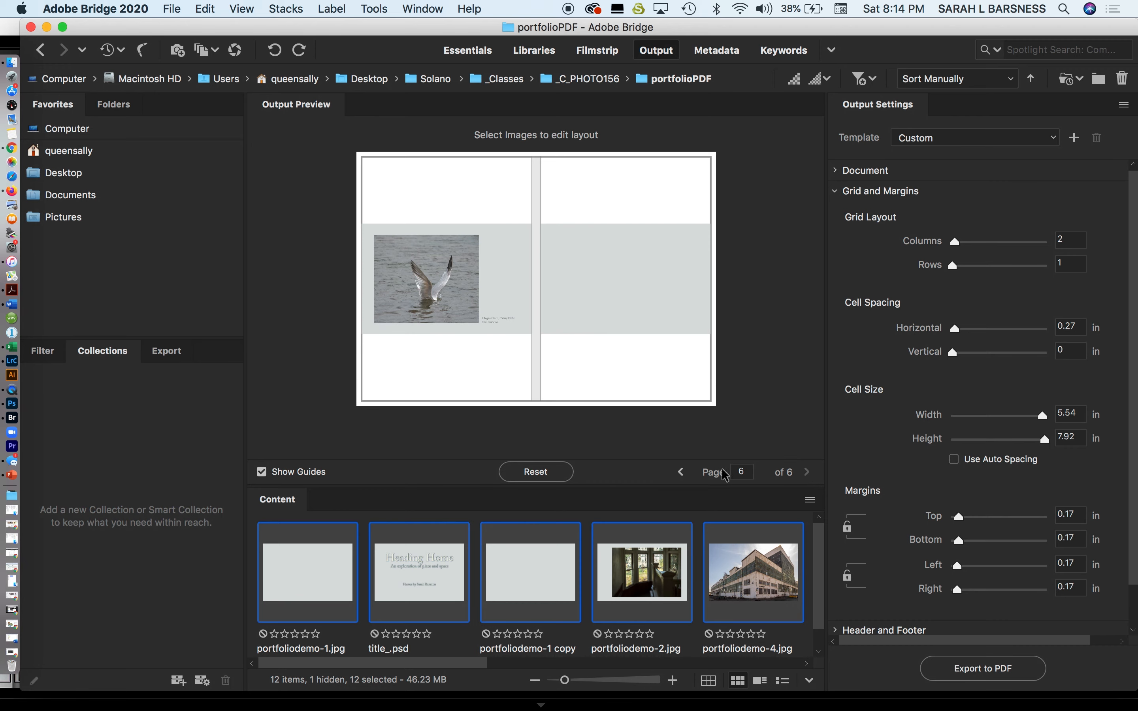
left_click(682, 472)
left_click(682, 472)
left_click(682, 472)
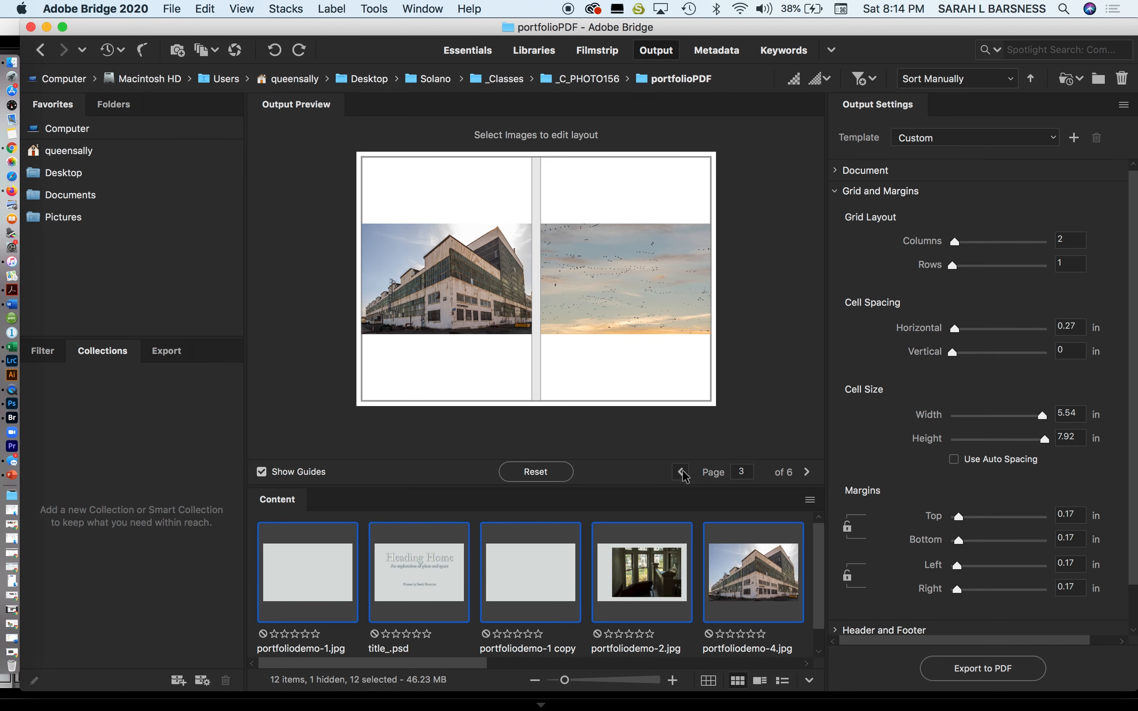
left_click(682, 472)
left_click(683, 472)
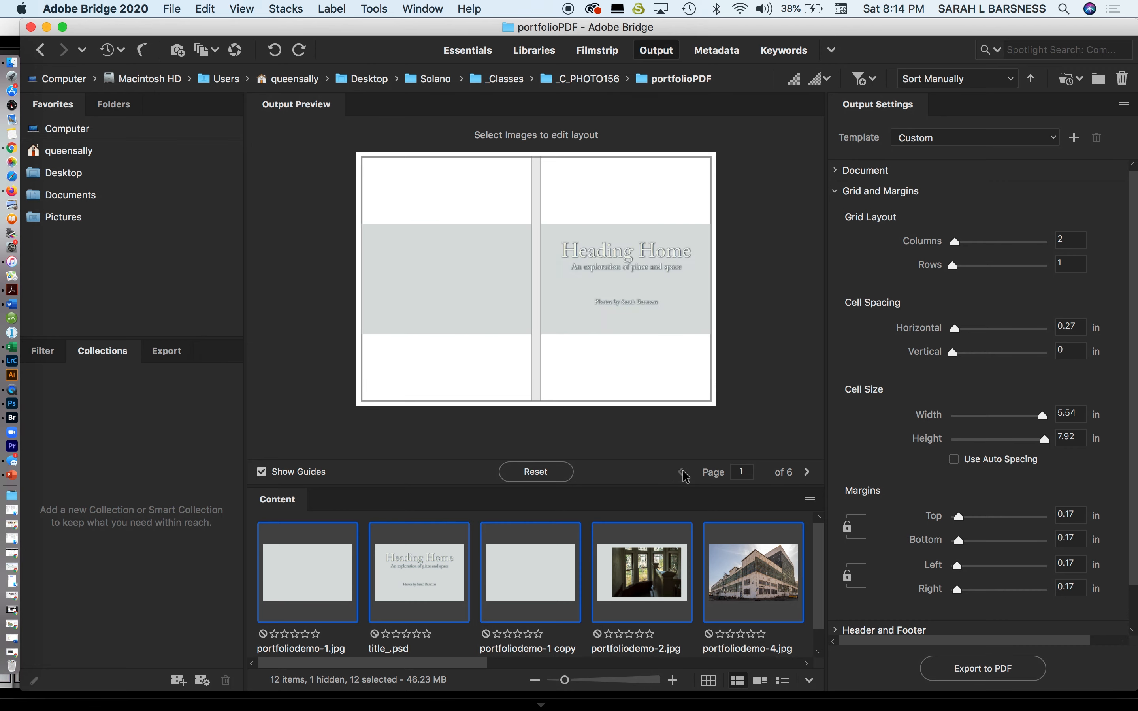
- With the page 3 spread in the preview, set the document size to 30 inches wide and 10 inches high
left_click(808, 473)
left_click(807, 472)
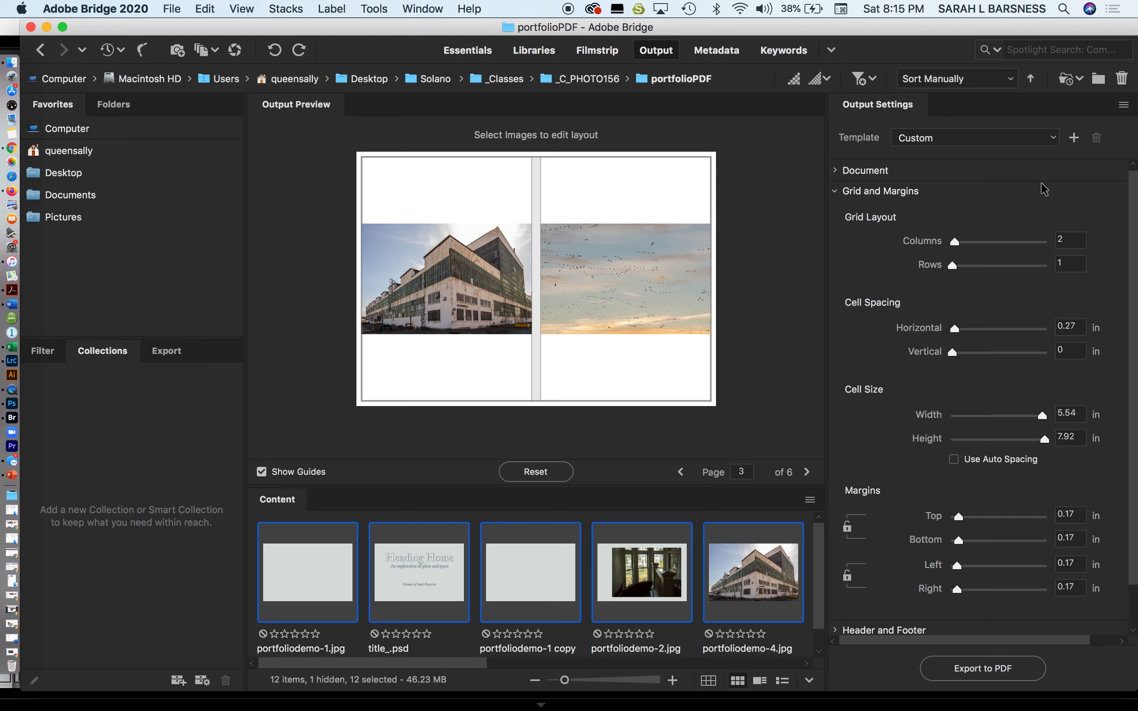
left_click(840, 171)
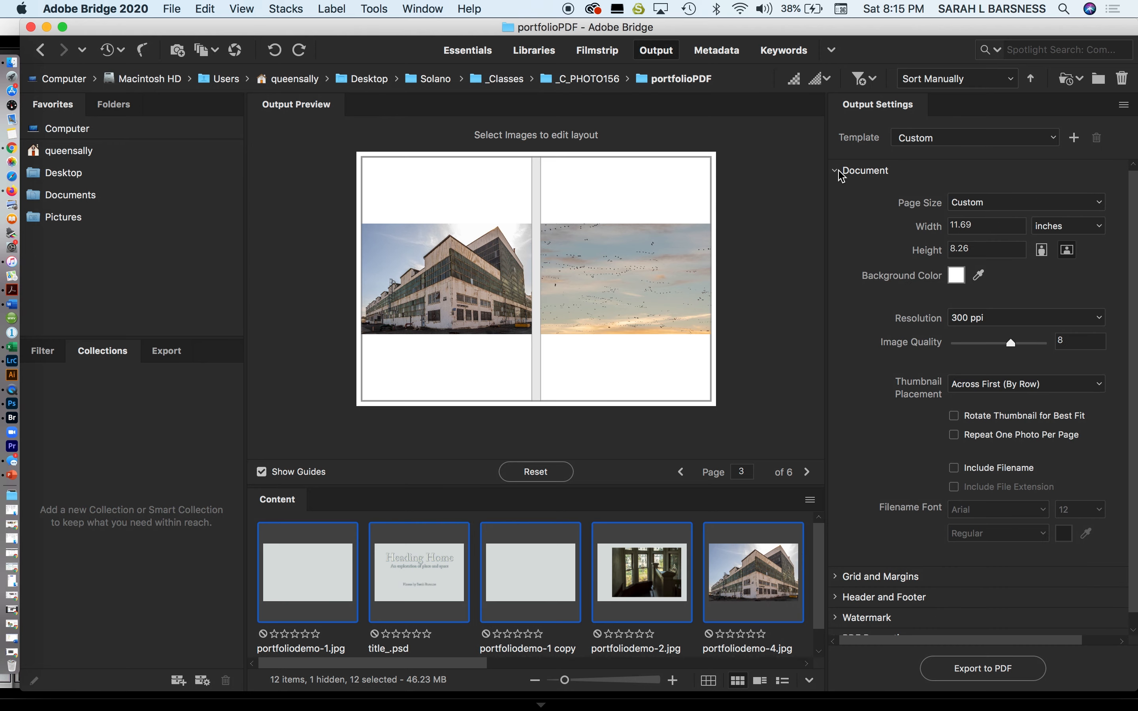
left_click_drag(988, 225, 934, 230)
type("30")
left_click_drag(970, 249, 933, 249)
type("1")
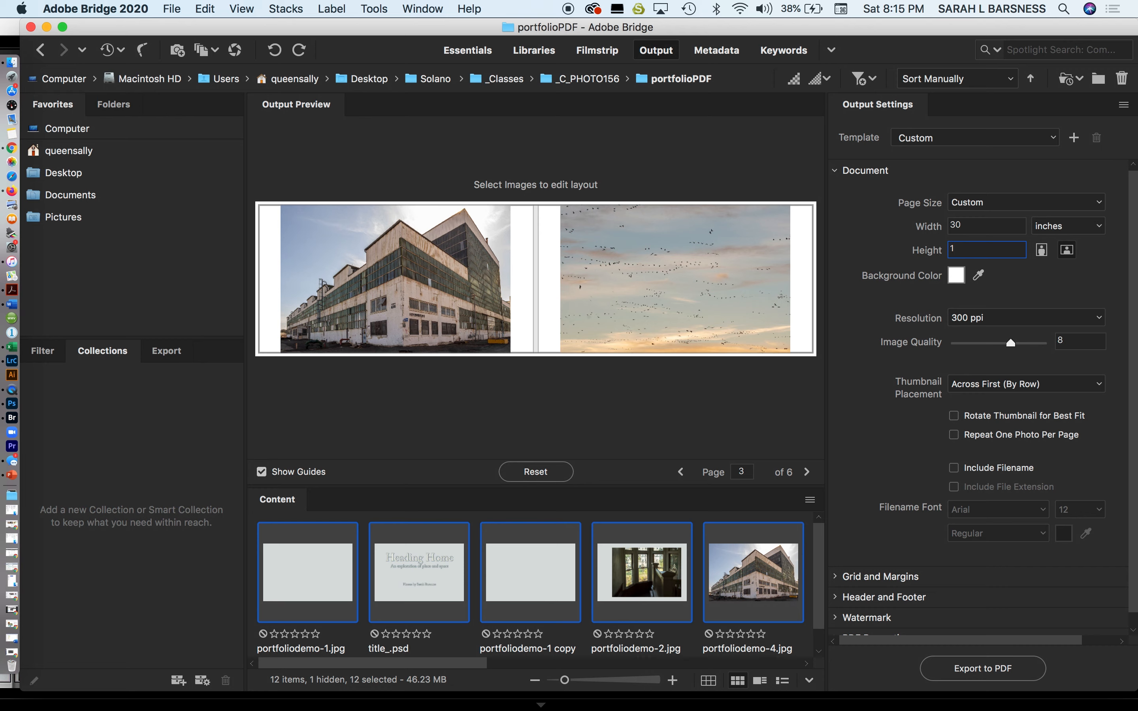
type("0")
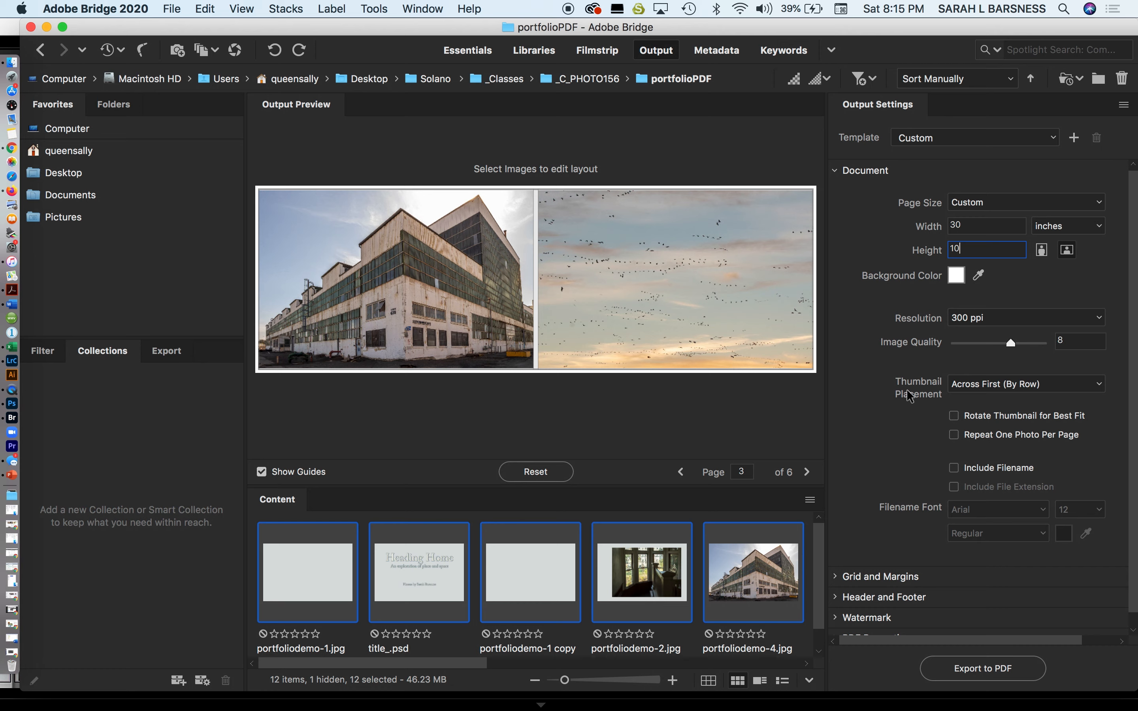
scroll(906, 389, "down", 1)
scroll(873, 201, "up", 1)
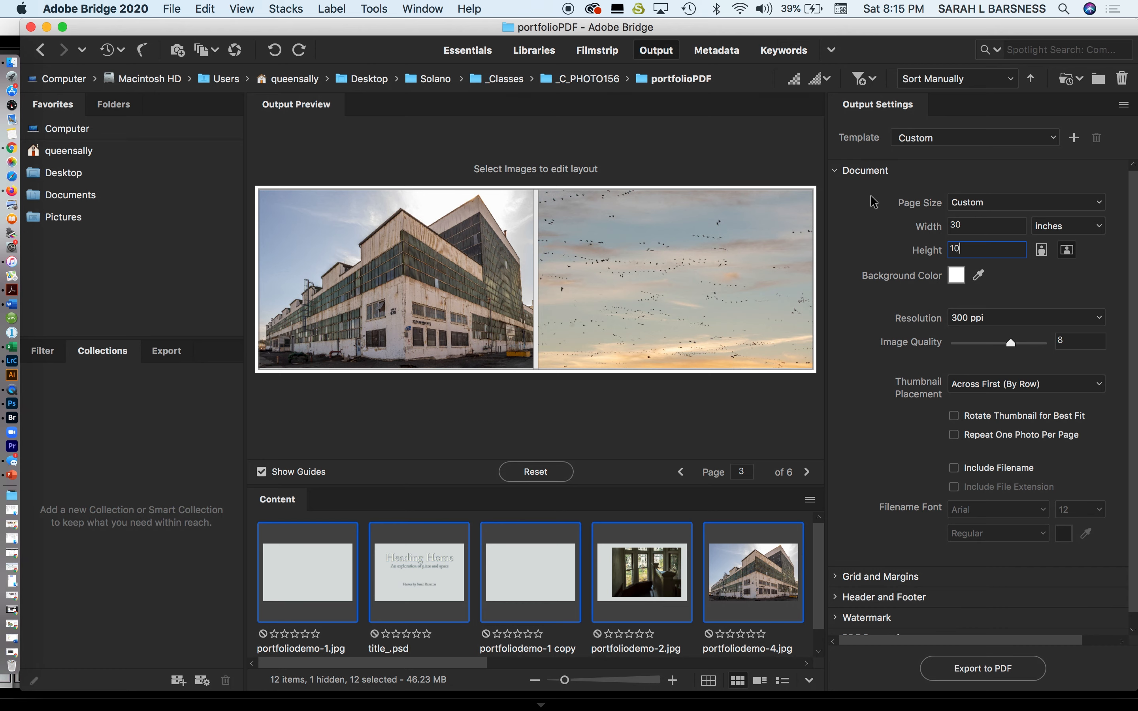
- Reduce the grid's horizontal cell spacing to 0.02 in, leaving Use Auto Spacing off
left_click(836, 173)
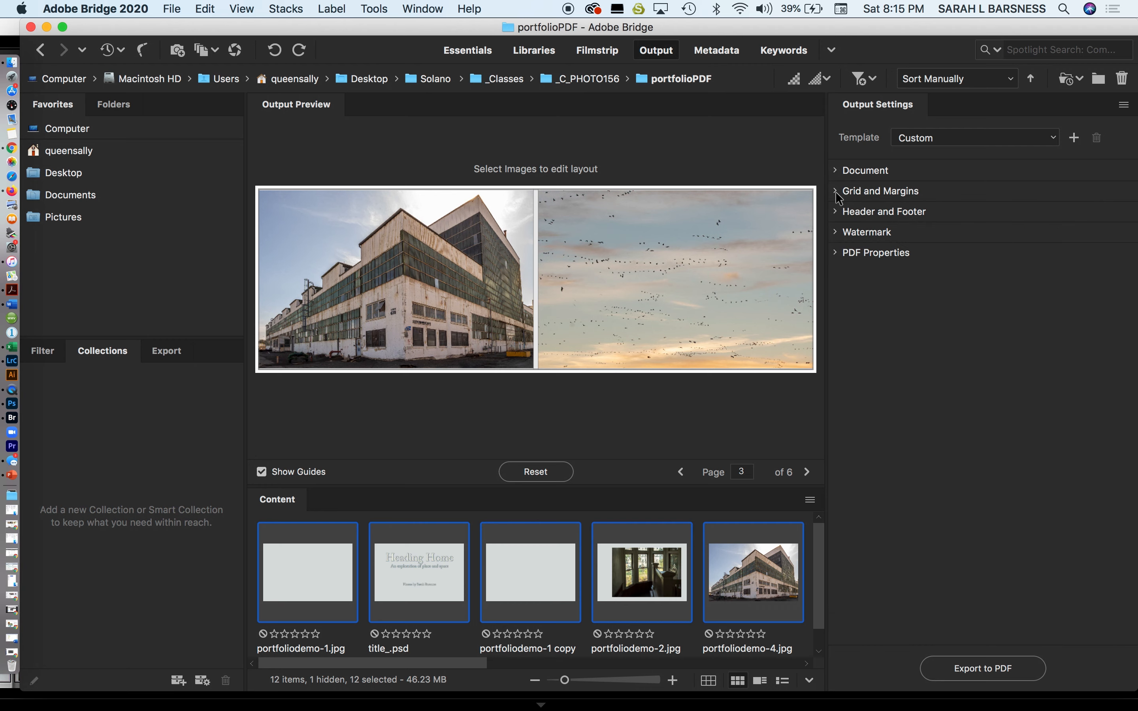
left_click(836, 192)
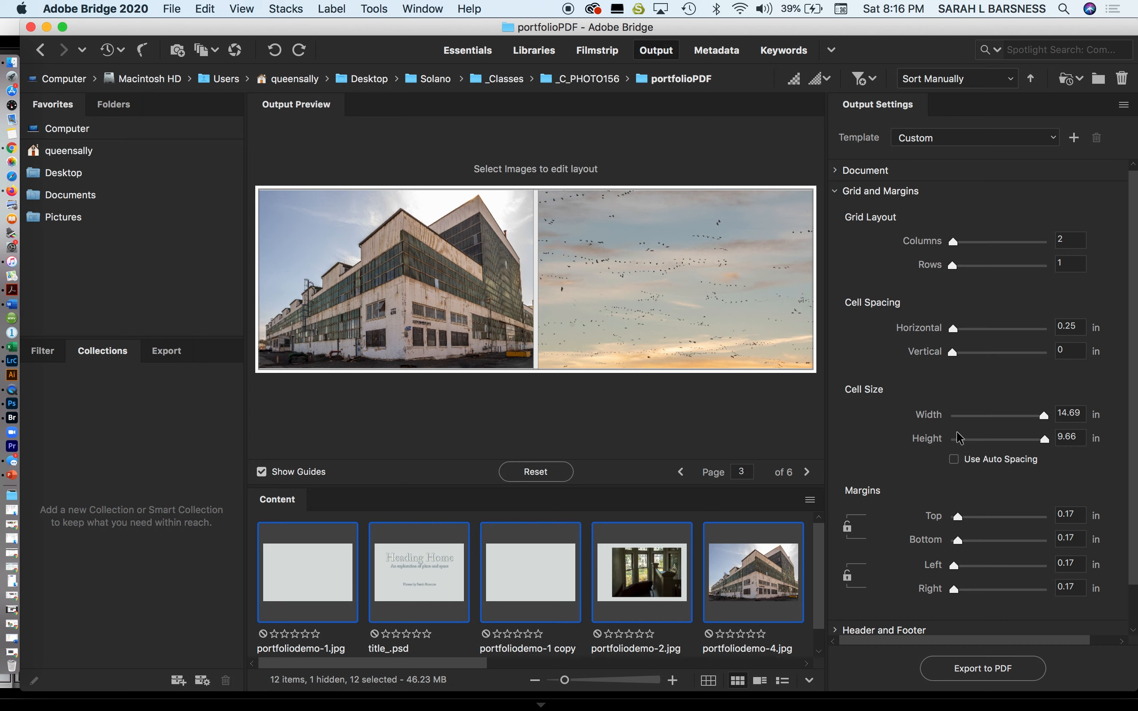
left_click(955, 460)
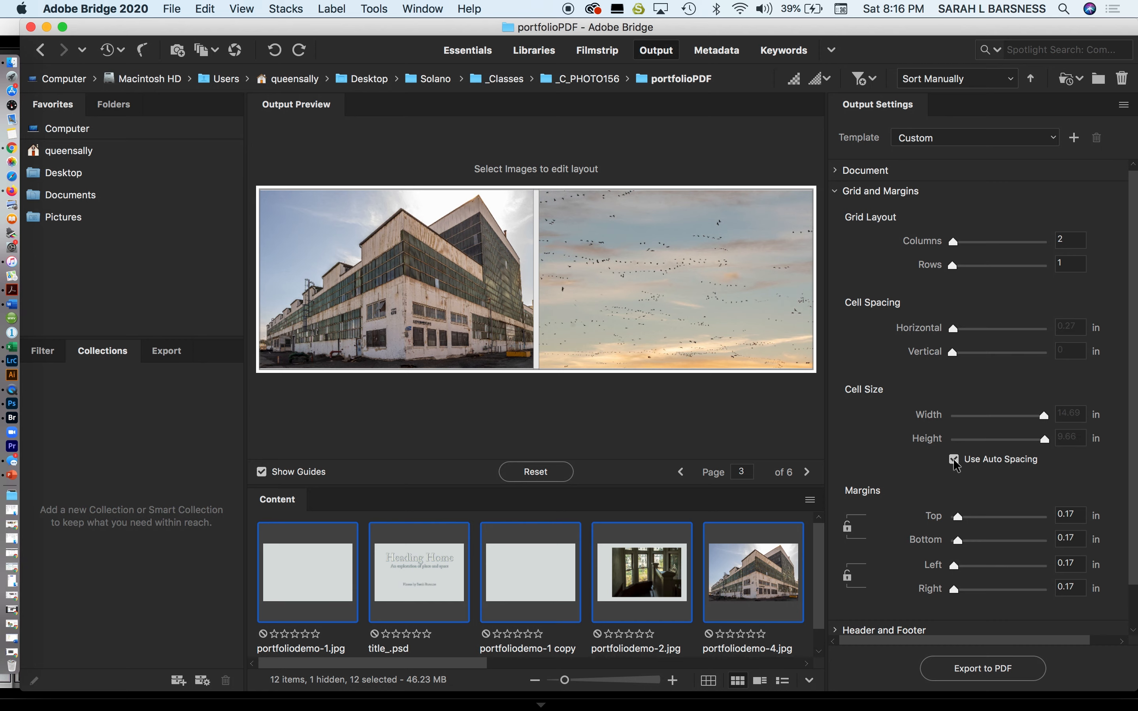
left_click(953, 460)
left_click_drag(950, 332, 924, 326)
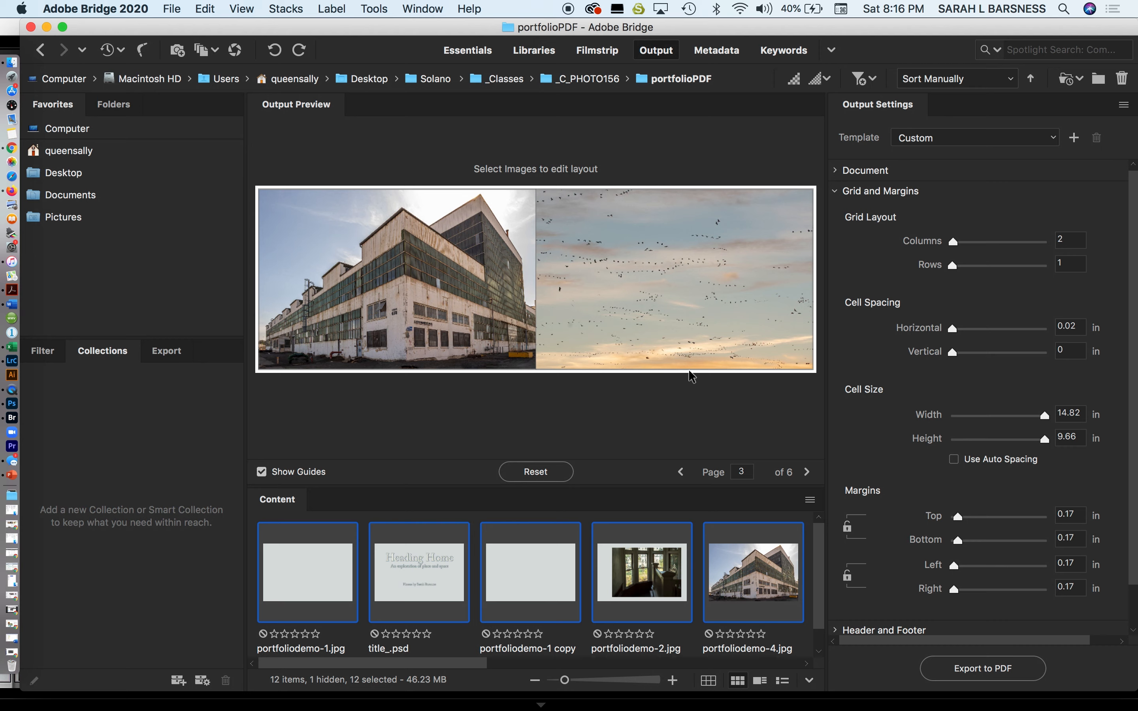
- Set all four page margins to 0 and the document height to 9.75 inches
left_click_drag(958, 516, 923, 593)
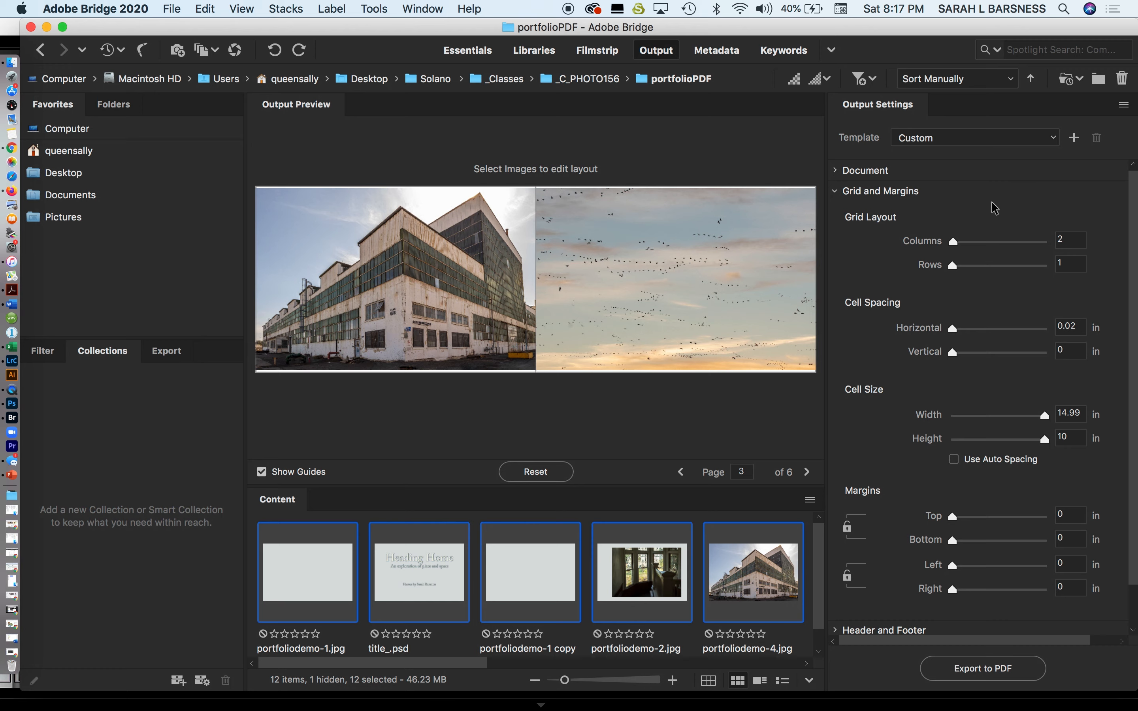
left_click(835, 171)
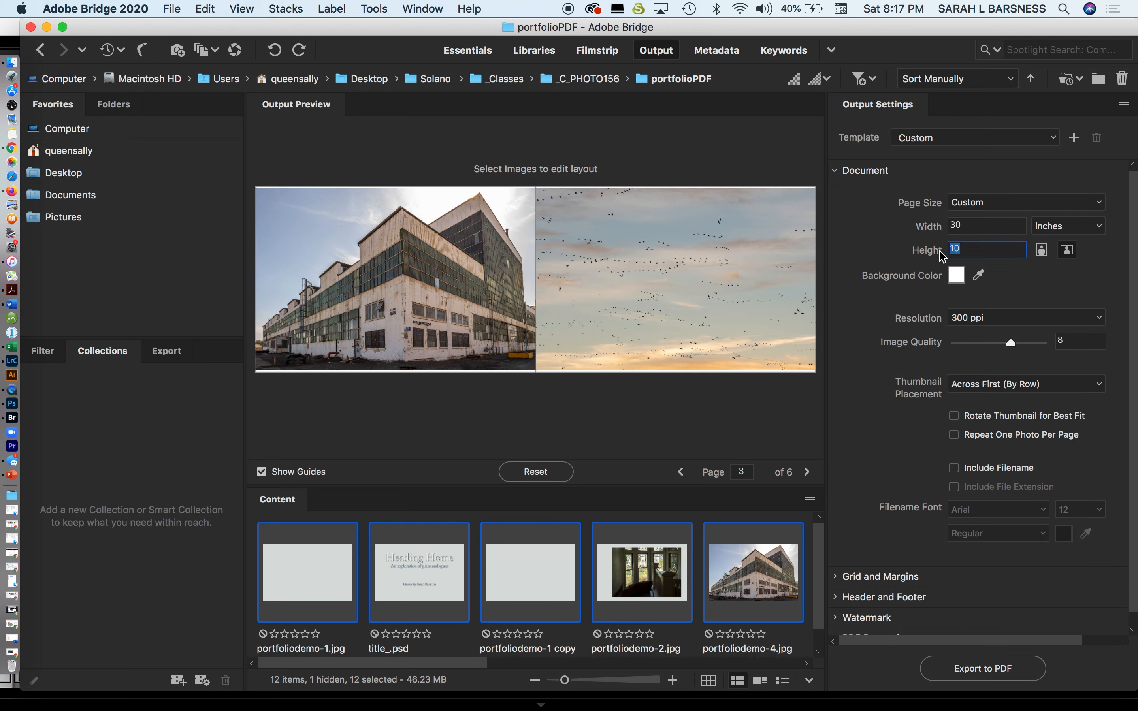
type("9.75")
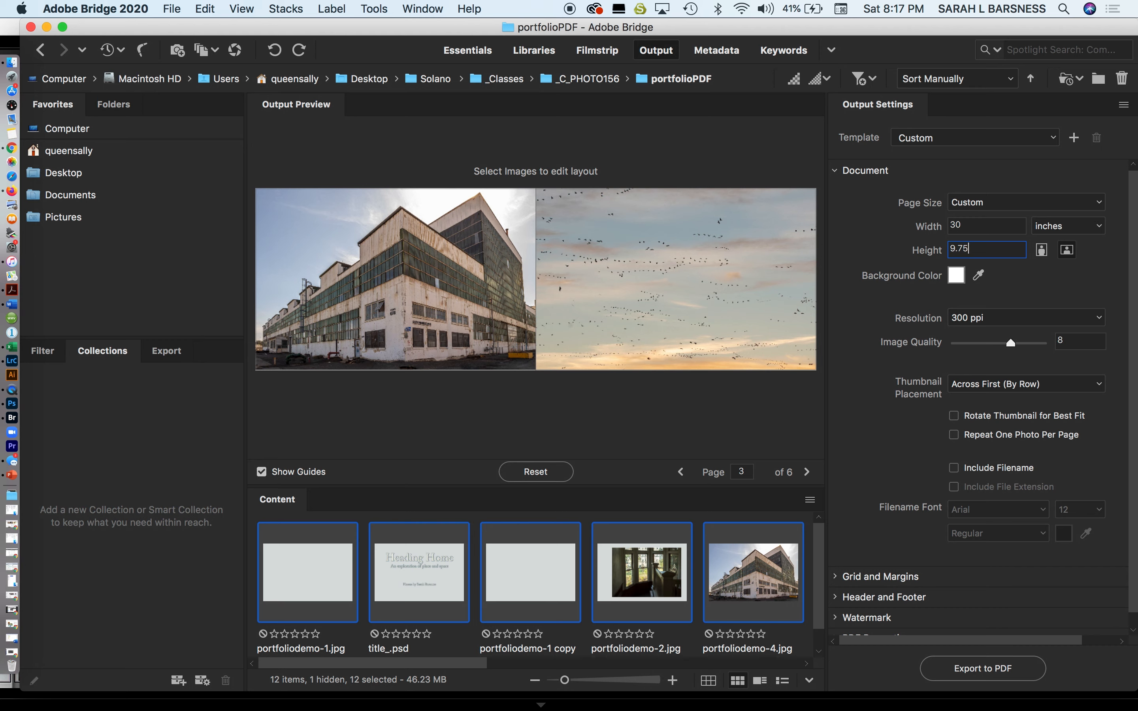
- Go back to page 1 and review each resized spread in the preview through page 6
left_click(681, 474)
left_click(680, 474)
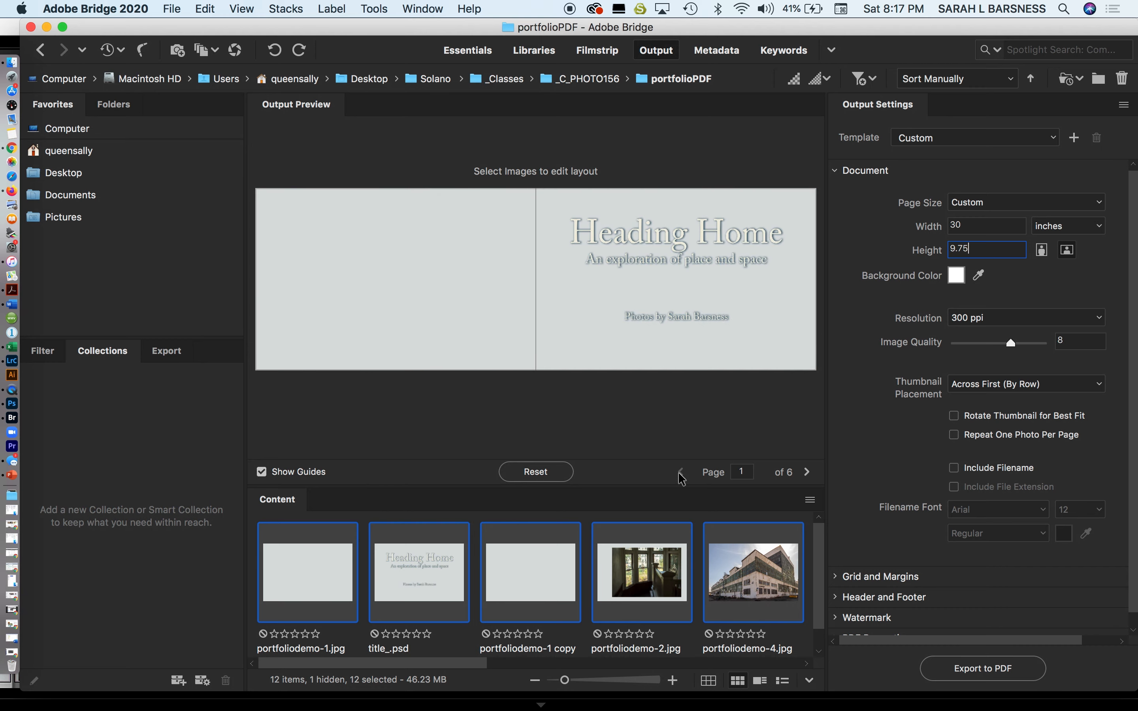
left_click(807, 473)
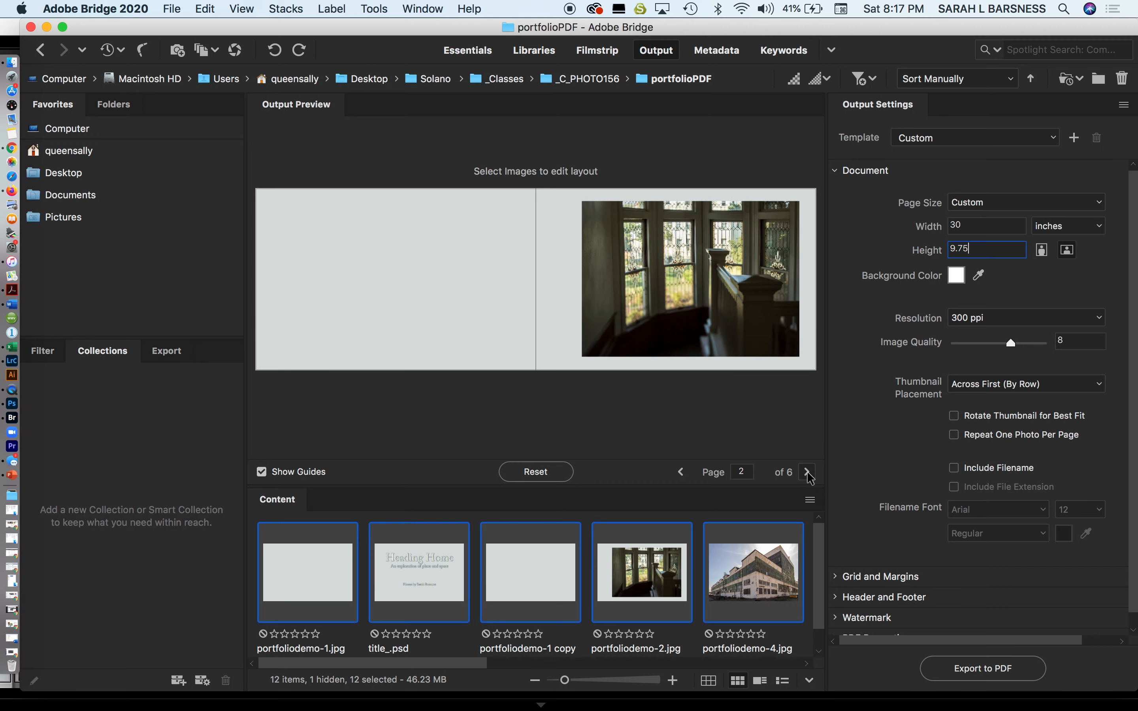
left_click(807, 472)
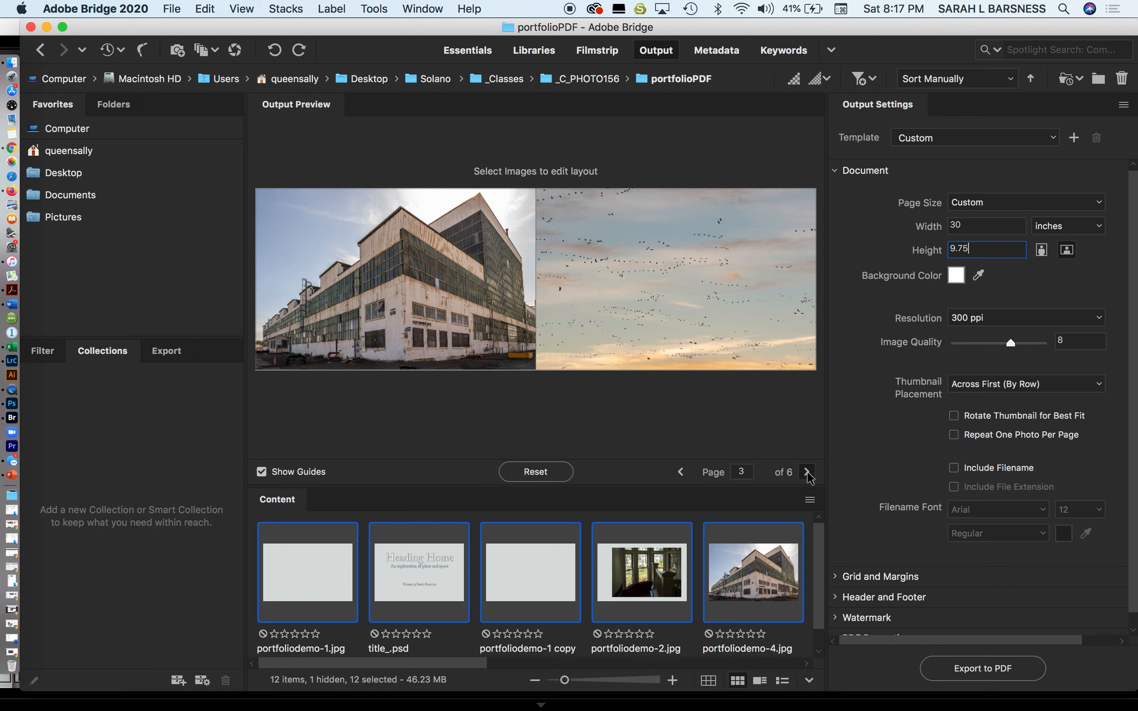
left_click(807, 473)
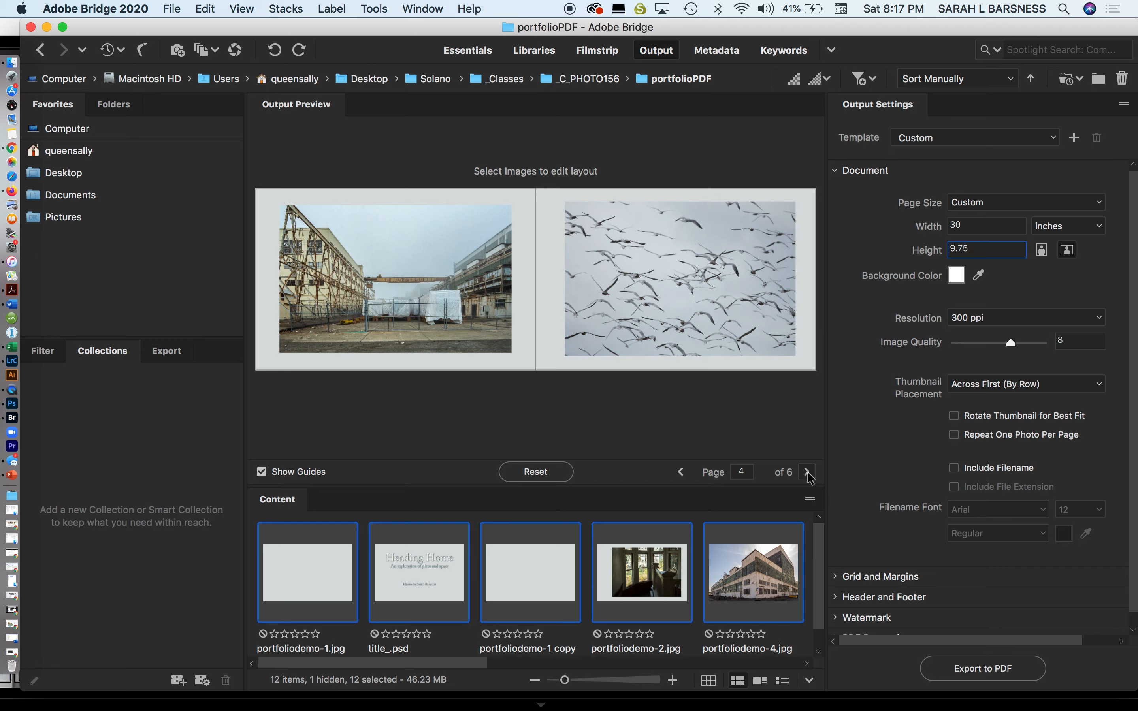
left_click(807, 472)
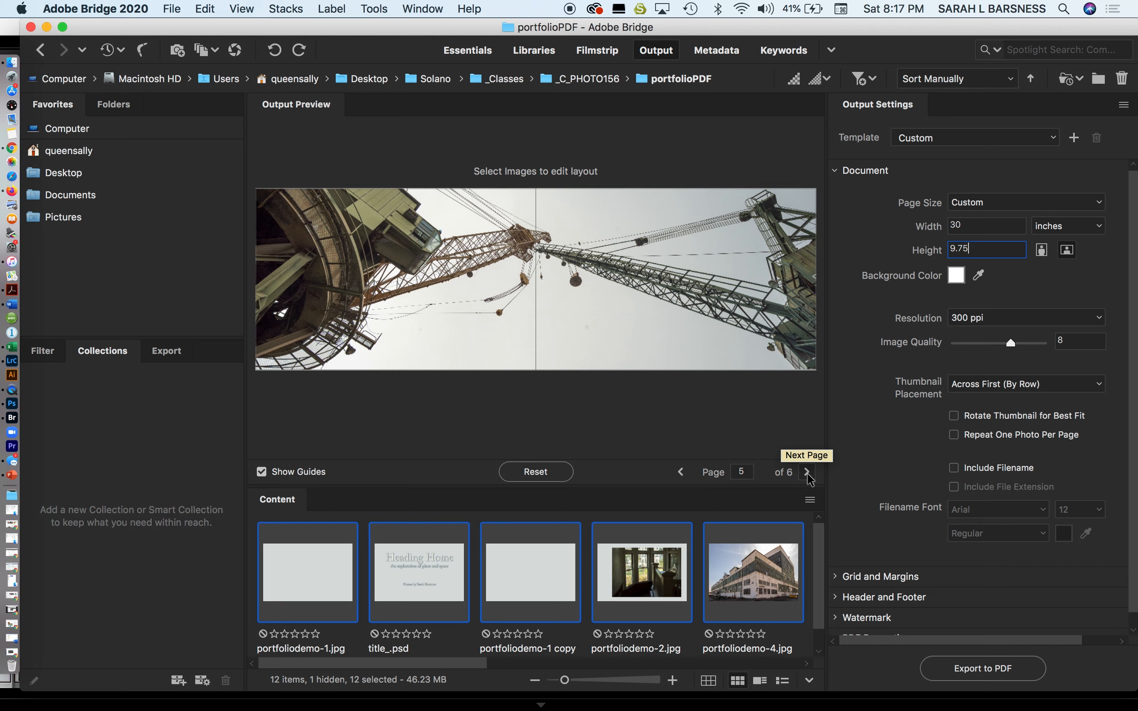
left_click(808, 475)
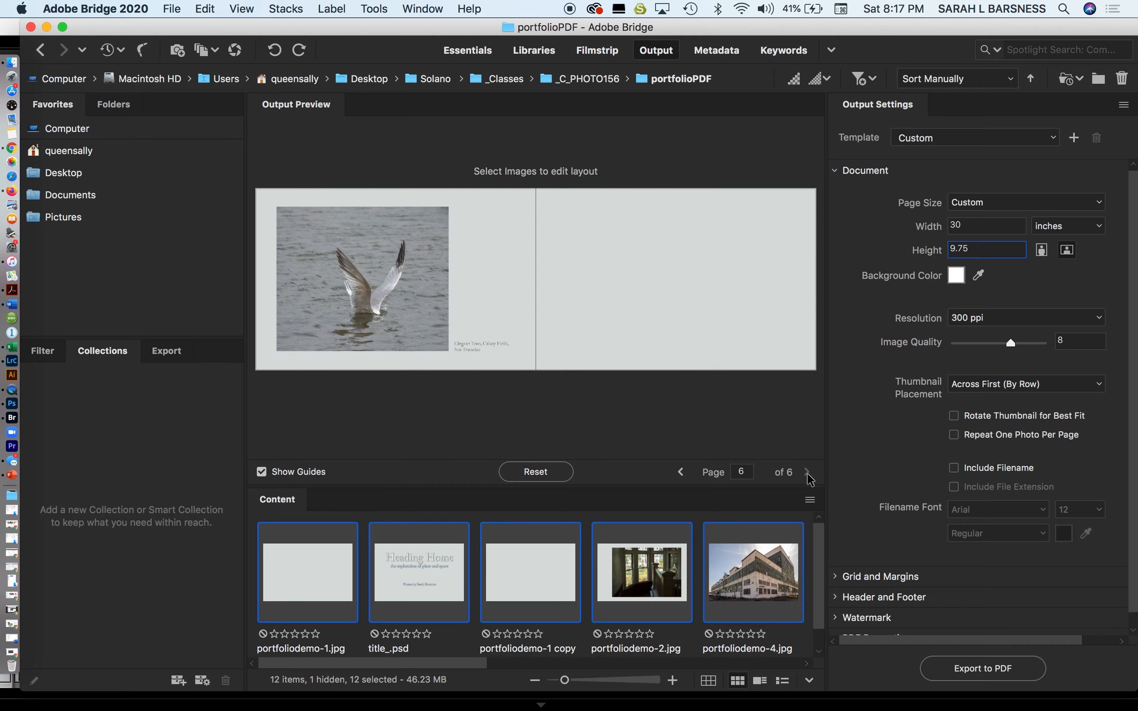
- Export the layout to the Desktop as a PDF named portfolioexp1.pdf
scroll(874, 594, "down", 1)
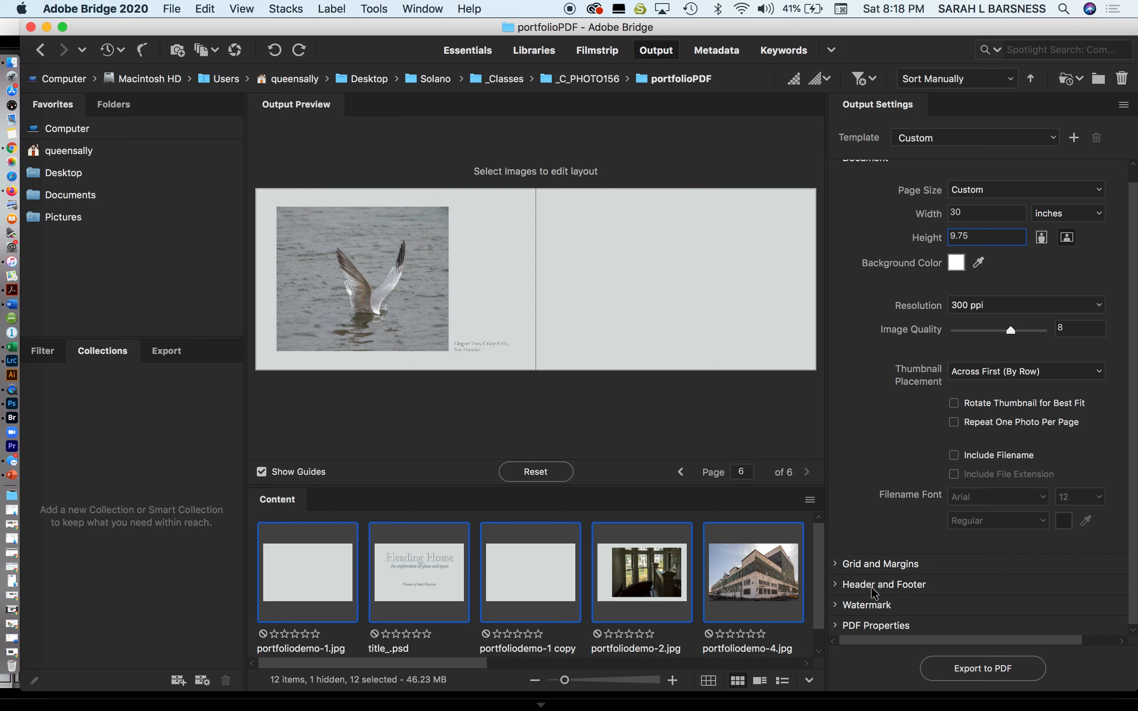
left_click(971, 667)
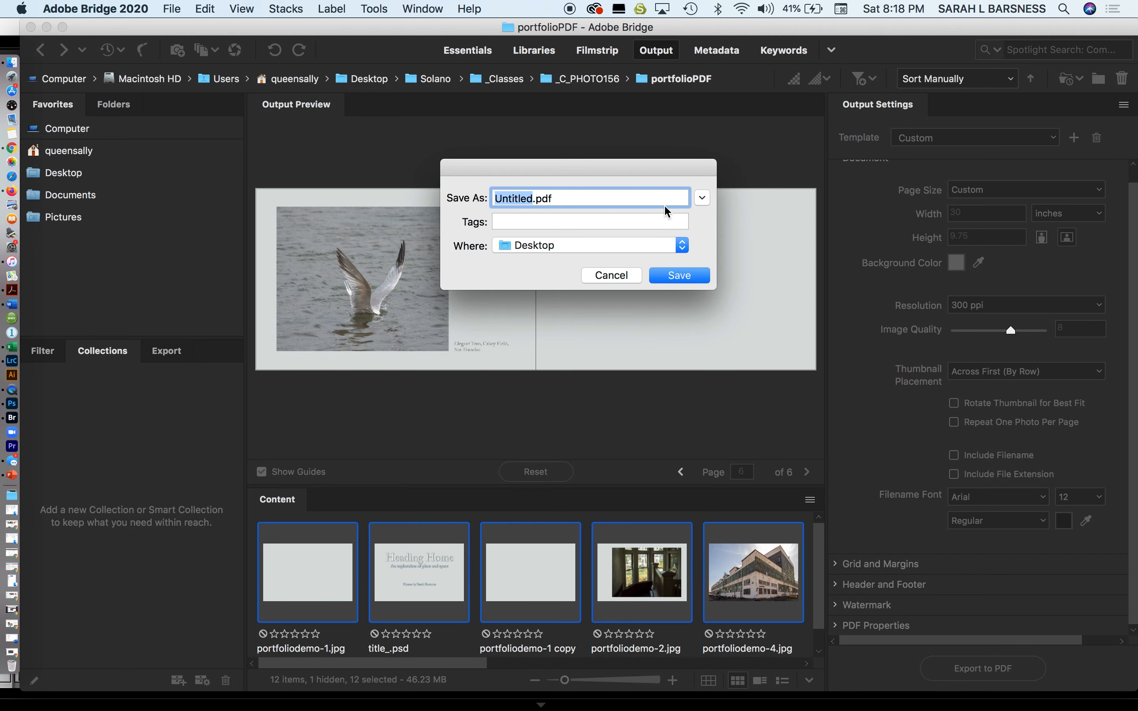
type("portfolioexp2")
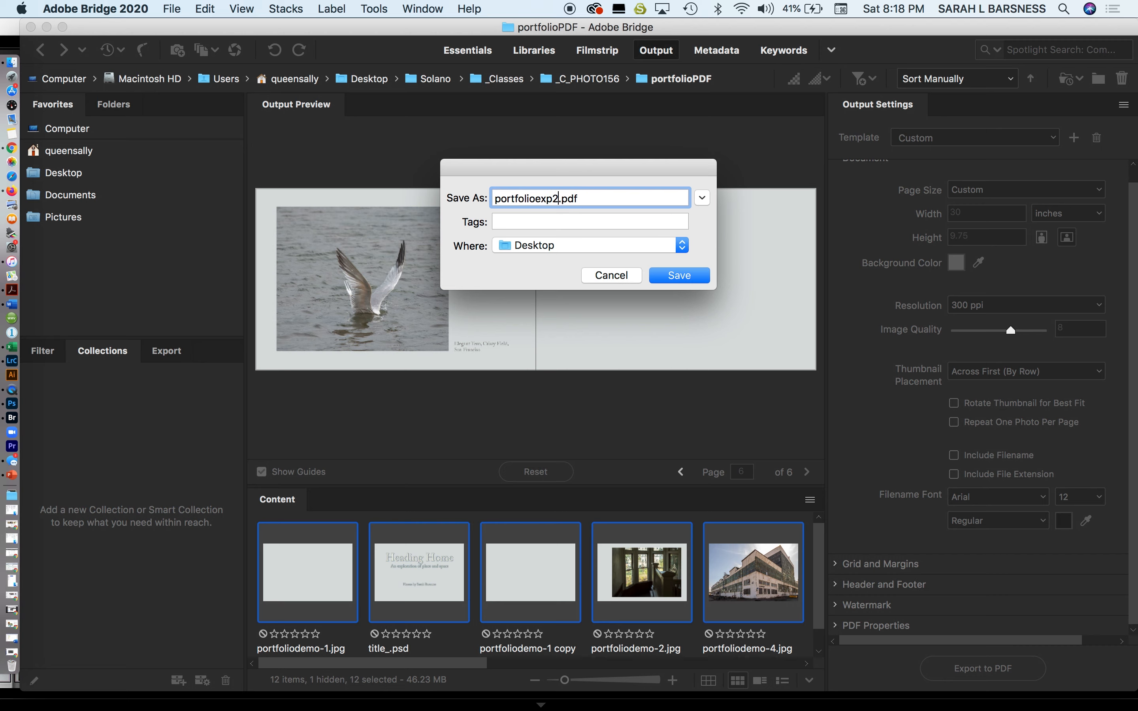
key("BackSpace")
type("1")
left_click(687, 279)
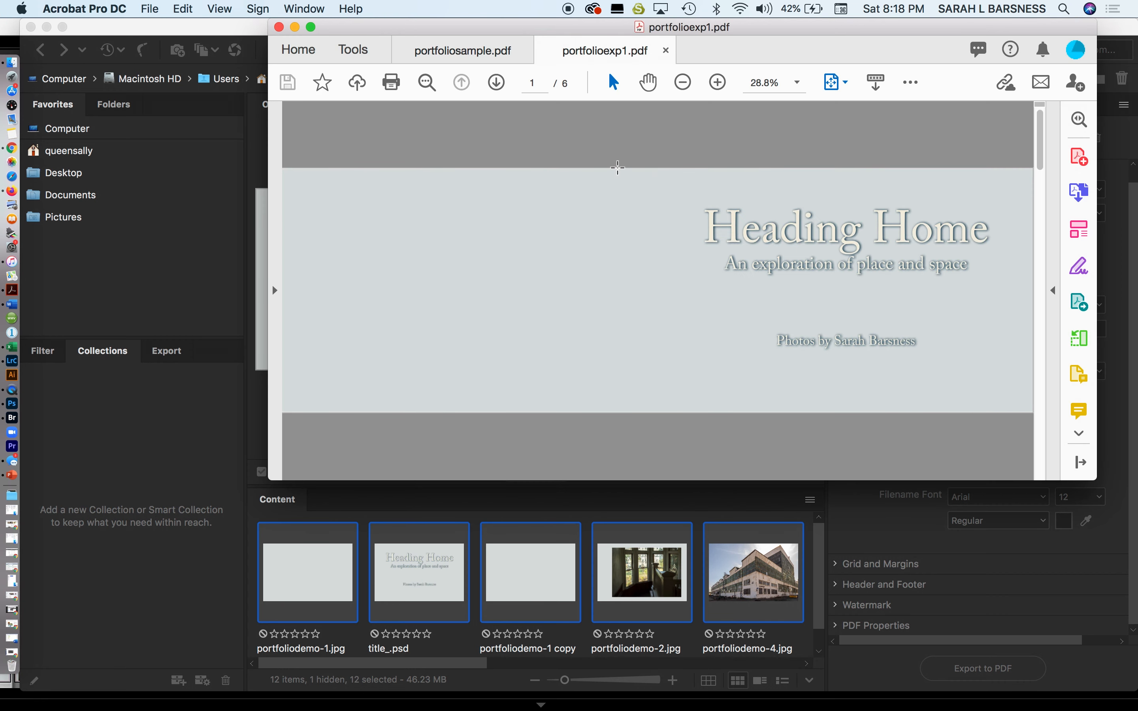
- Move the Acrobat window aside and page through the exported portfolioexp1.pdf to page 6 and back to the title spread
left_click_drag(781, 27, 617, 27)
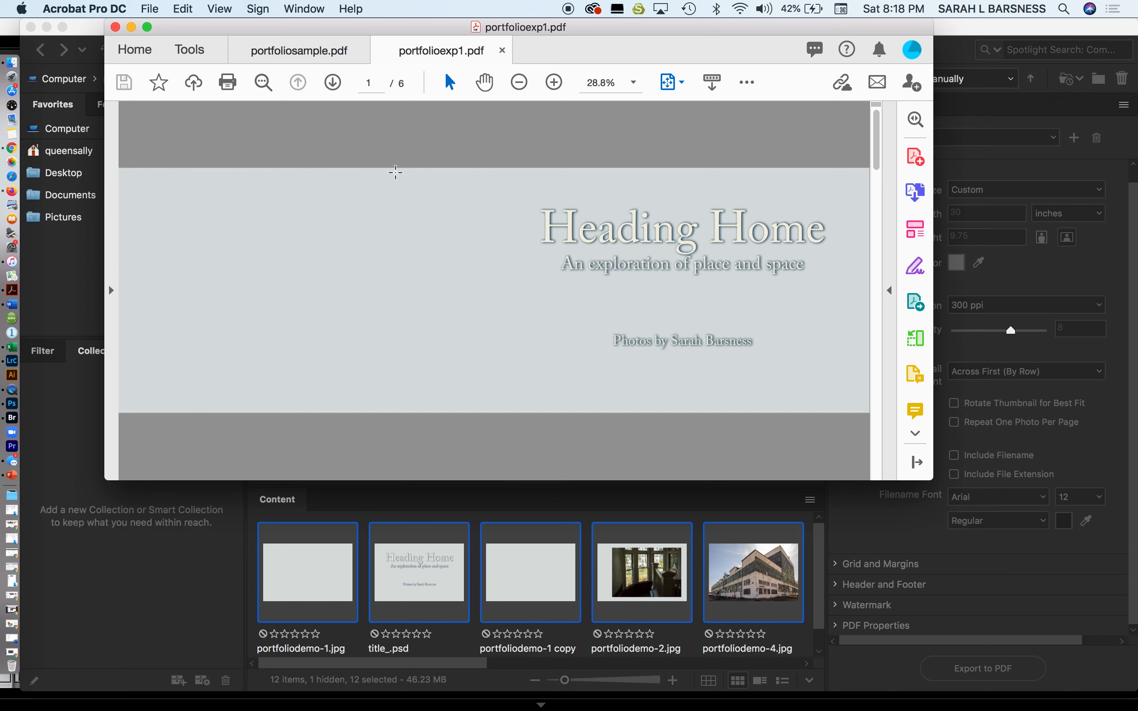
left_click(333, 84)
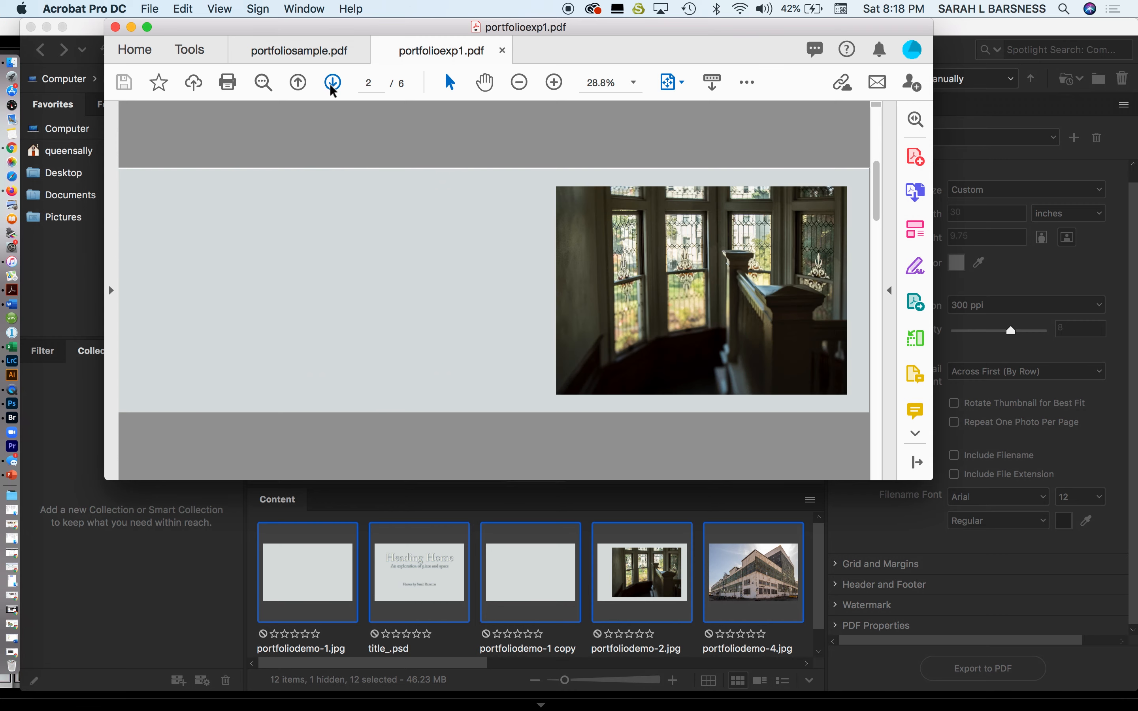
left_click(332, 84)
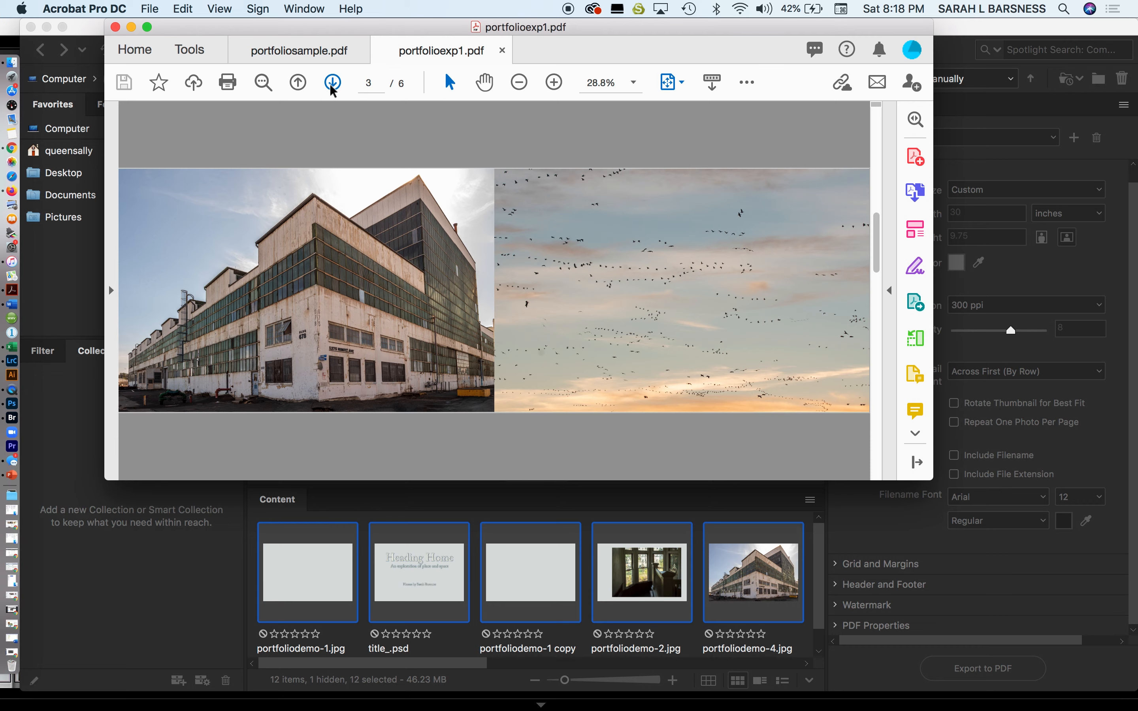
left_click(333, 83)
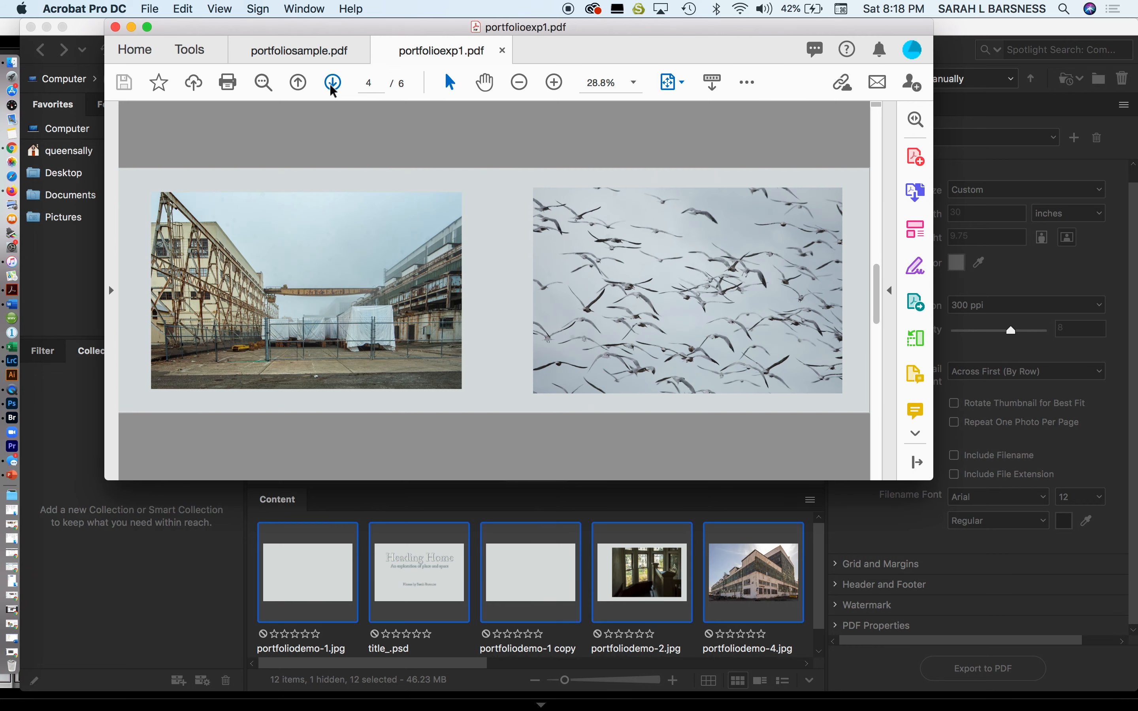
left_click(333, 84)
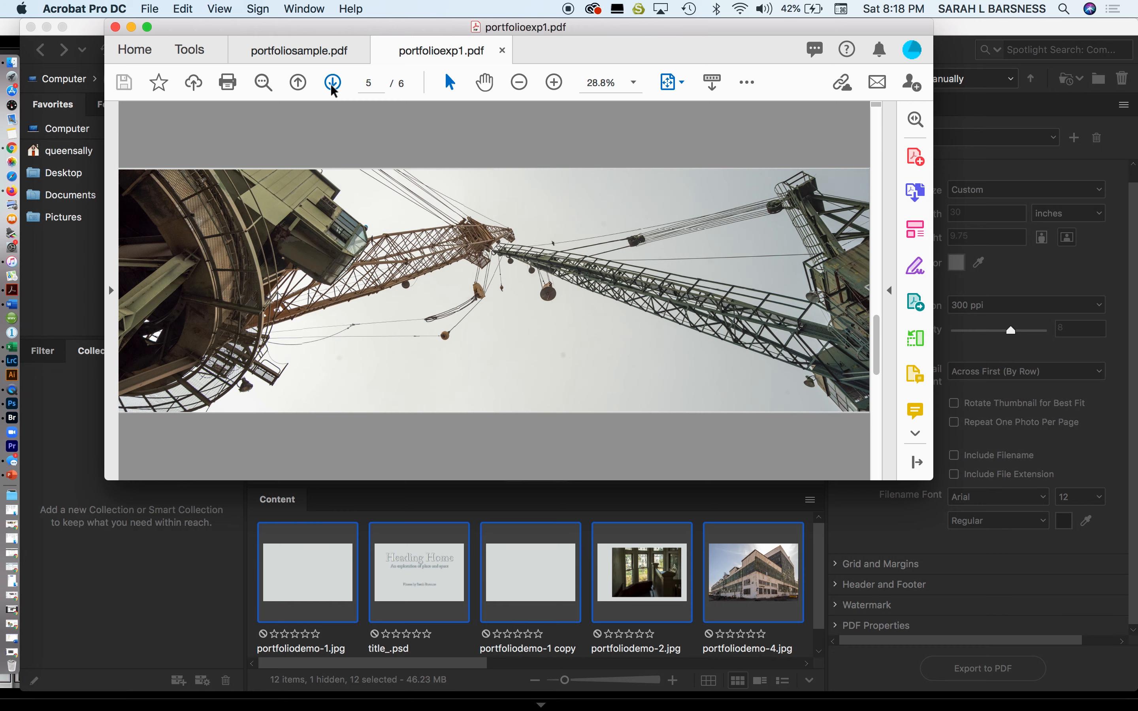
left_click(333, 84)
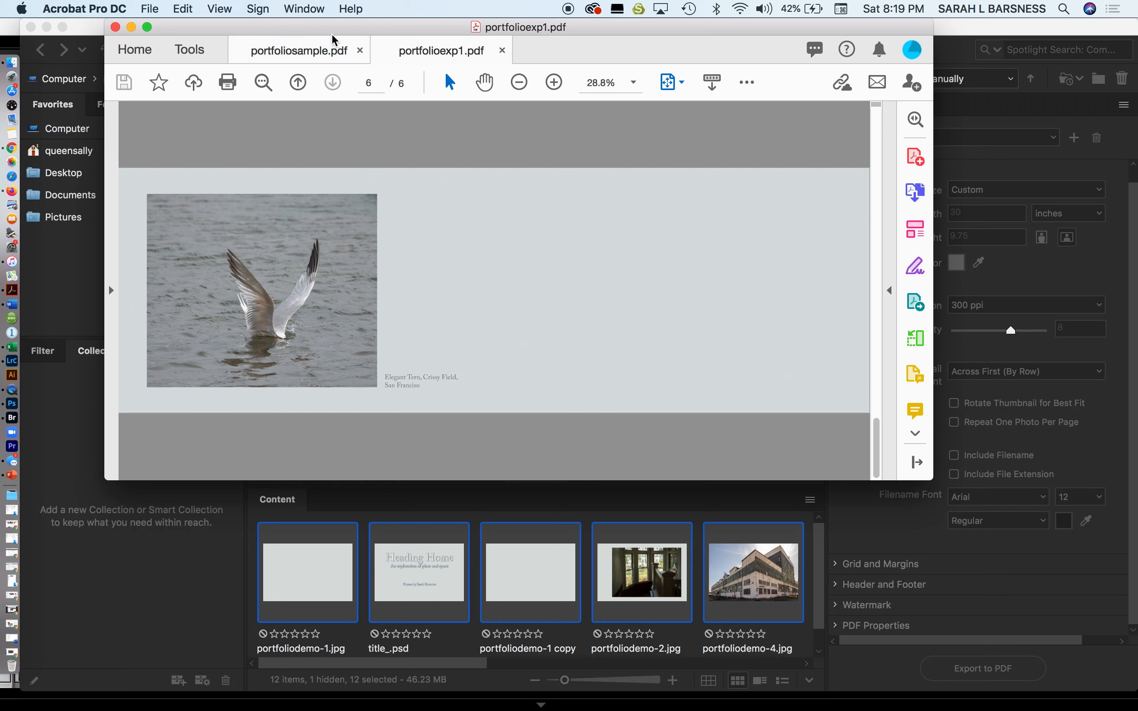
left_click(298, 82)
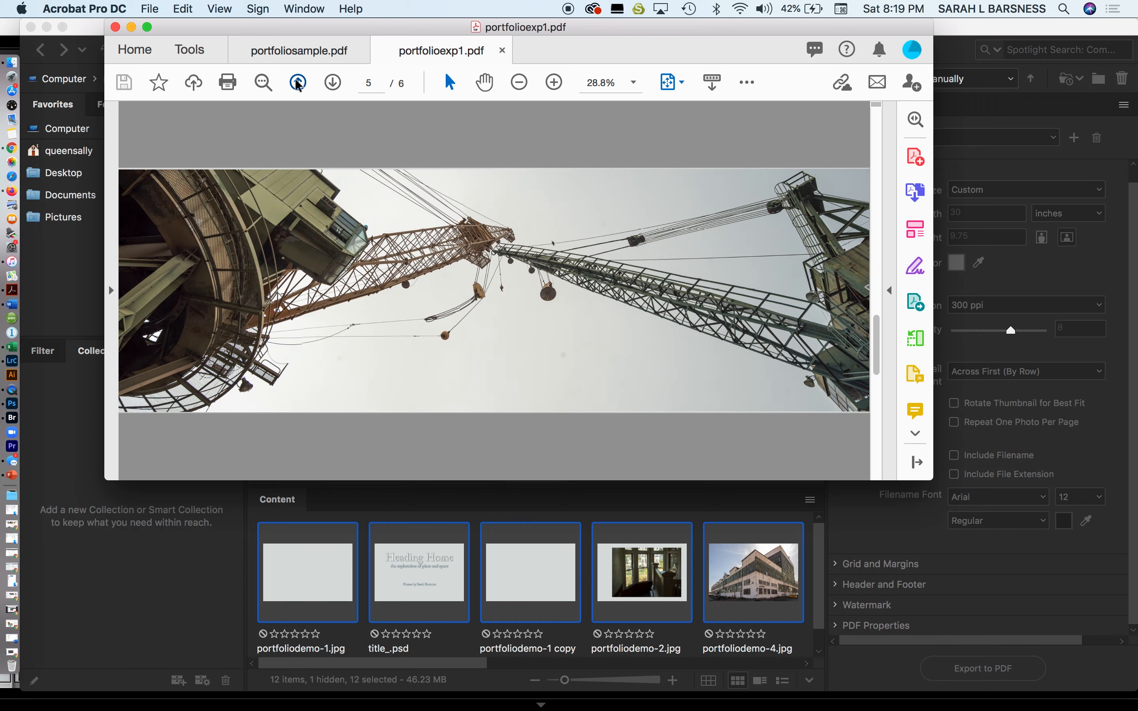
left_click(298, 82)
left_click(298, 82)
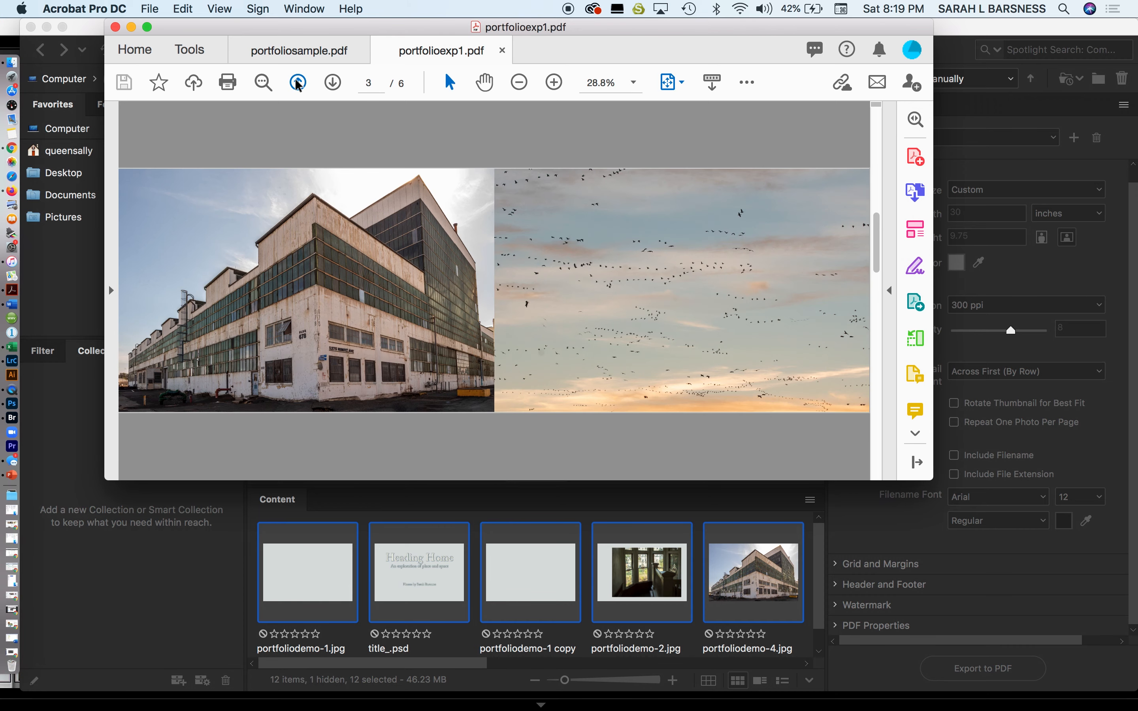
left_click(298, 82)
left_click(298, 83)
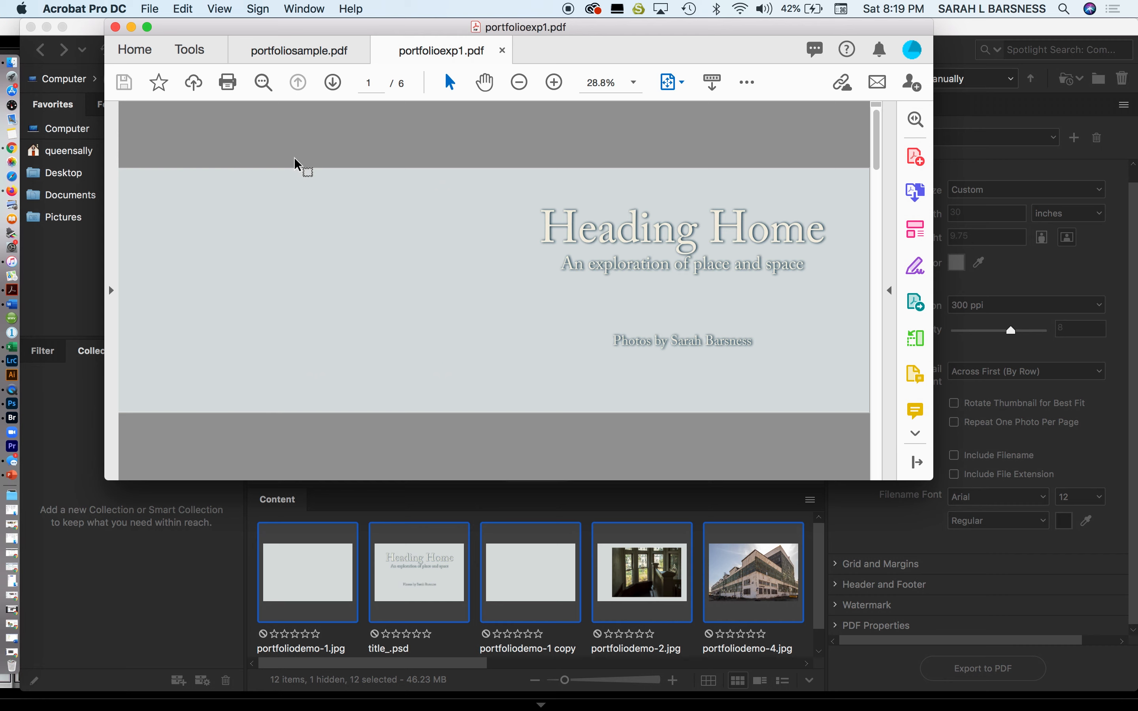